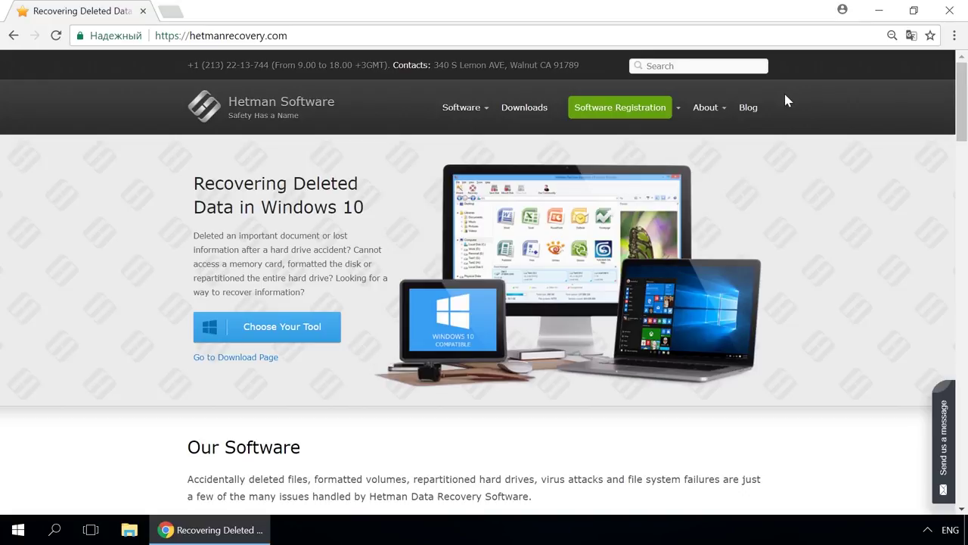
- Go from the hard drive recovery page to the Hetman blog and scroll to the Storage Space article
{"action": "mouse_move", "coordinate": [465, 108]}
{"action": "left_click", "coordinate": [470, 155]}
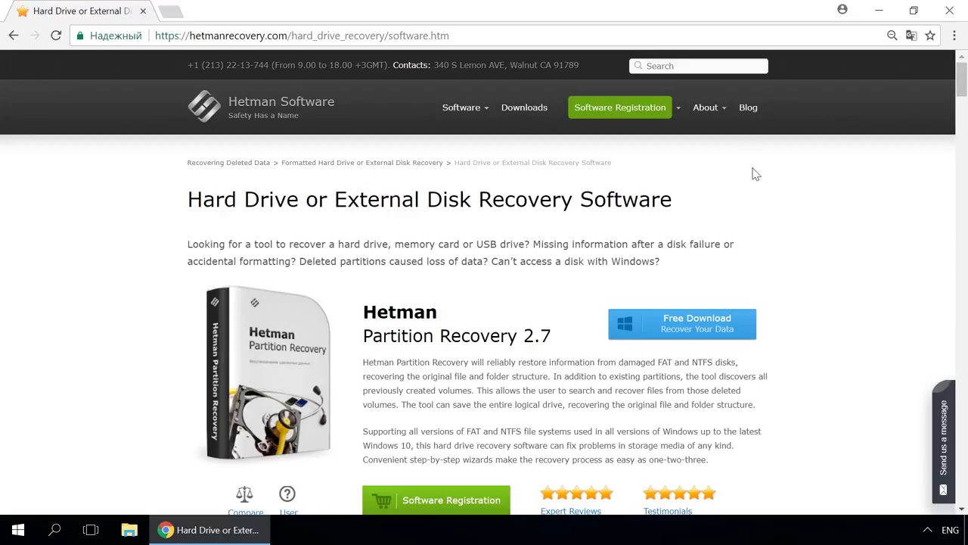
{"action": "left_click", "coordinate": [745, 108]}
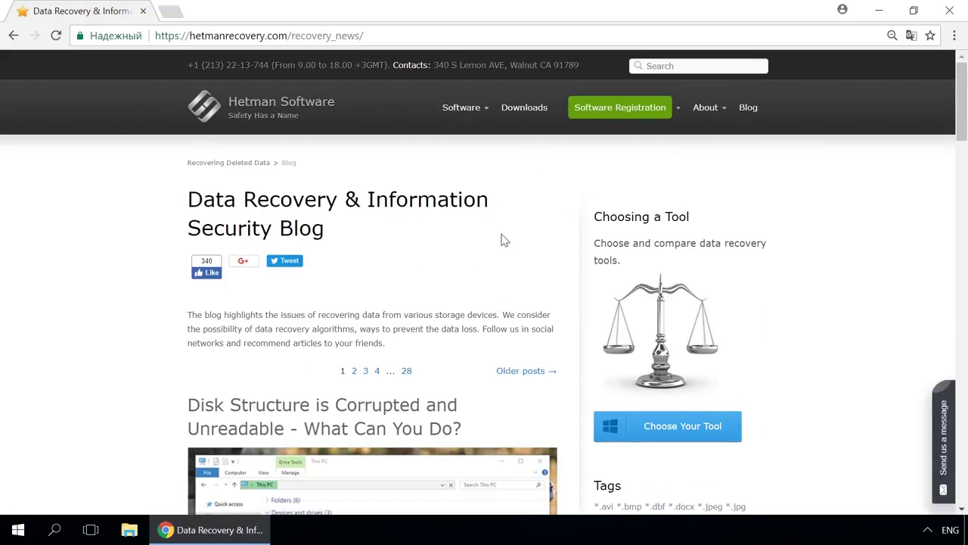
{"action": "scroll", "coordinate": [504, 239], "scroll_direction": "down", "scroll_amount": 3}
{"action": "scroll", "coordinate": [504, 240], "scroll_direction": "down", "scroll_amount": 3}
{"action": "scroll", "coordinate": [501, 240], "scroll_direction": "down", "scroll_amount": 3}
{"action": "scroll", "coordinate": [501, 240], "scroll_direction": "down", "scroll_amount": 3}
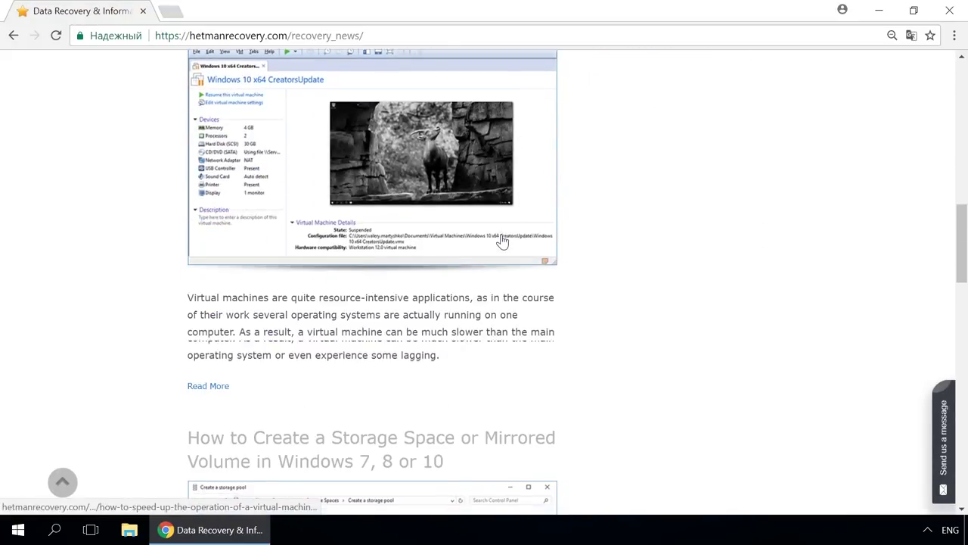
{"action": "scroll", "coordinate": [501, 241], "scroll_direction": "down", "scroll_amount": 3}
- Open the Storage Space article, read through it, and bring up the contact chat form
{"action": "left_click", "coordinate": [476, 220]}
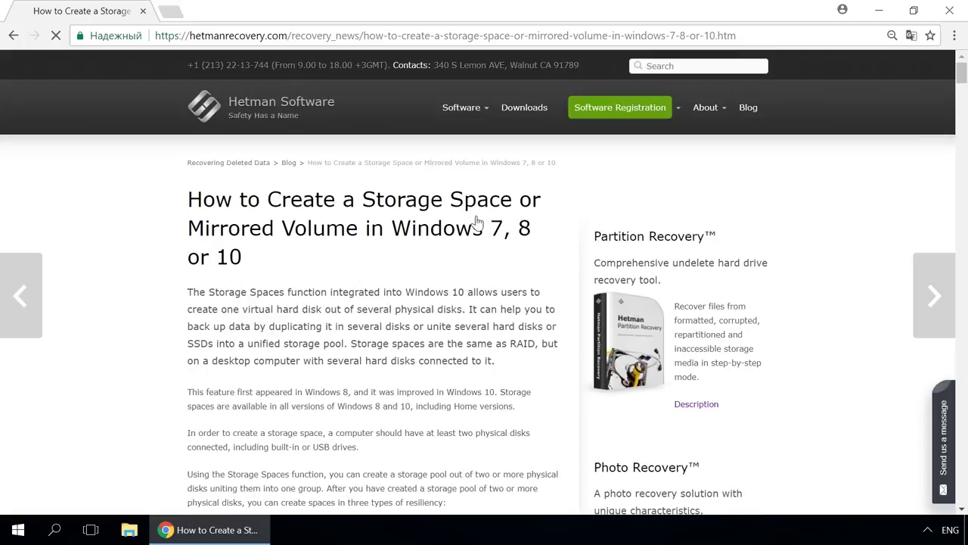
{"action": "scroll", "coordinate": [476, 221], "scroll_direction": "down", "scroll_amount": 3}
{"action": "scroll", "coordinate": [477, 221], "scroll_direction": "down", "scroll_amount": 3}
{"action": "scroll", "coordinate": [476, 221], "scroll_direction": "down", "scroll_amount": 2}
{"action": "scroll", "coordinate": [476, 220], "scroll_direction": "down", "scroll_amount": 2}
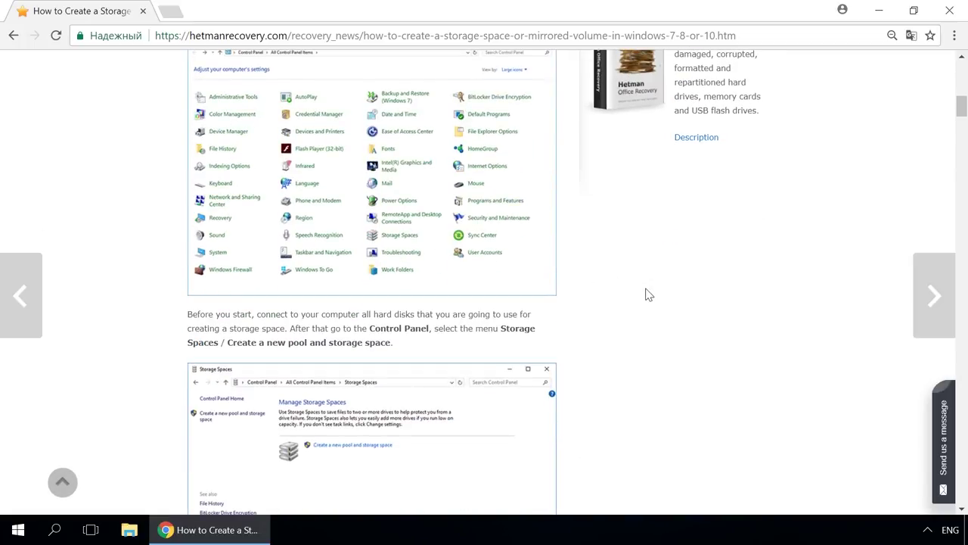
{"action": "left_click", "coordinate": [944, 431]}
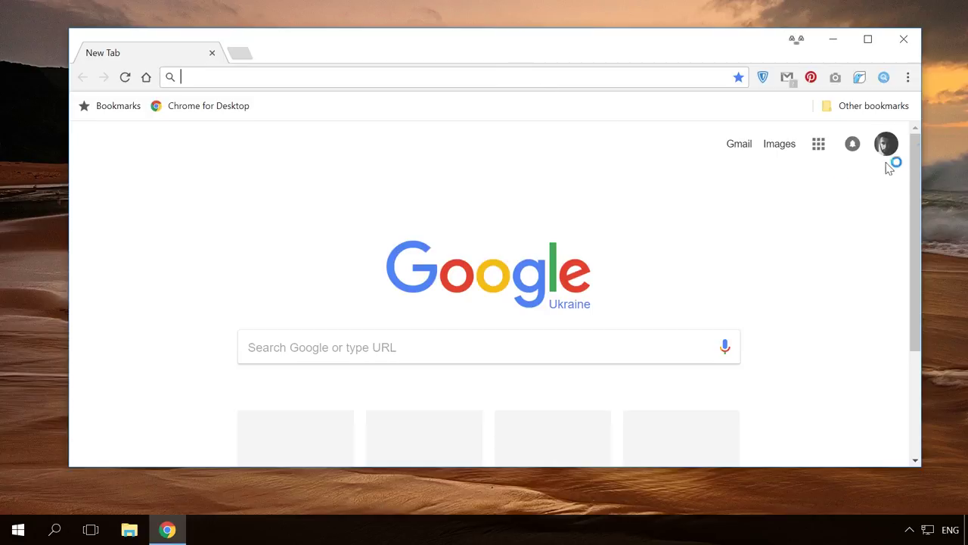
- Open chrome://history through the main menu's History entry
{"action": "left_click", "coordinate": [909, 78]}
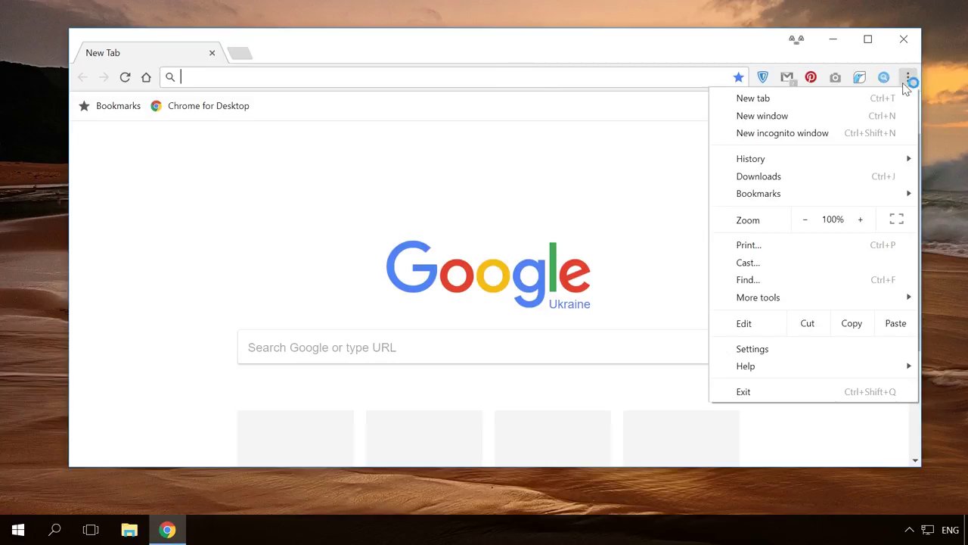
{"action": "mouse_move", "coordinate": [751, 158]}
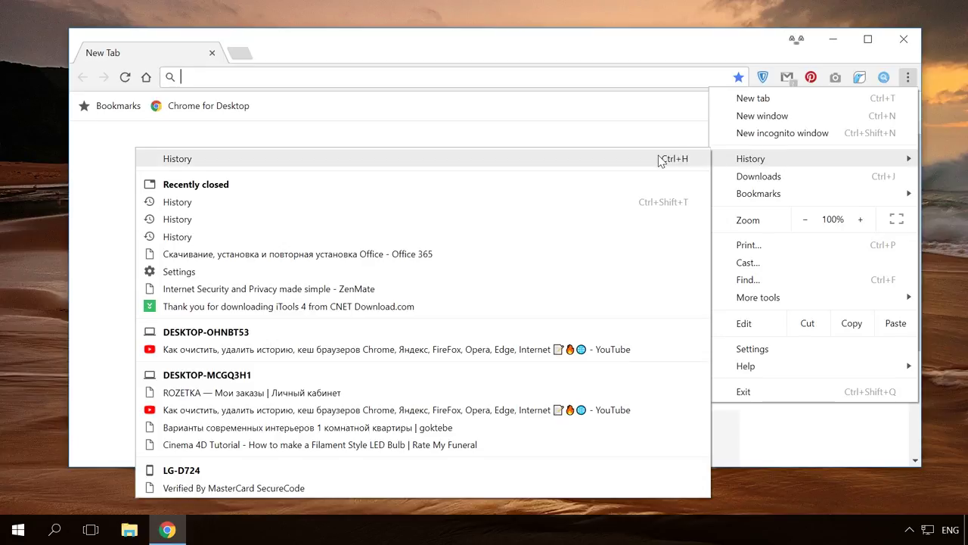
{"action": "left_click", "coordinate": [658, 158]}
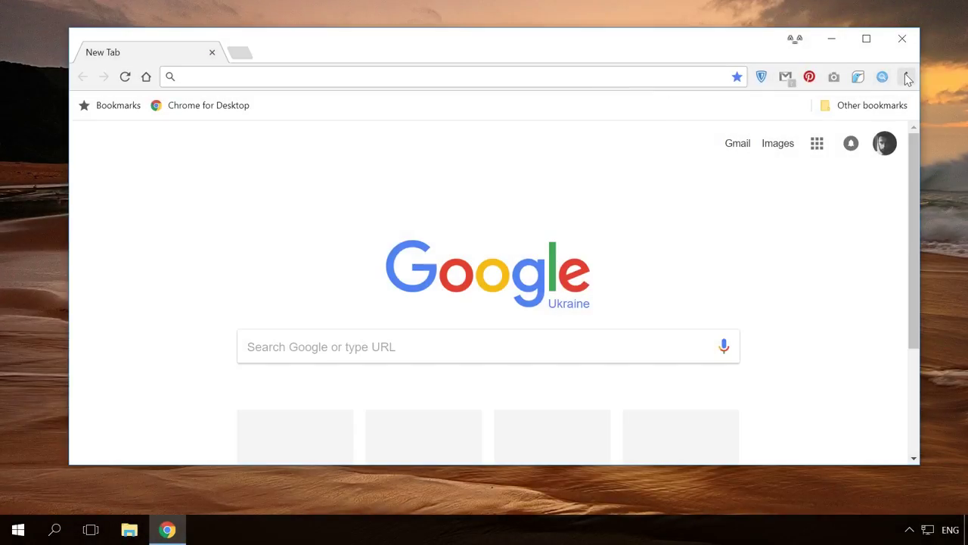
- Go to Chrome Settings > Advanced > Content settings > Cookies and review the page
{"action": "left_click", "coordinate": [906, 76]}
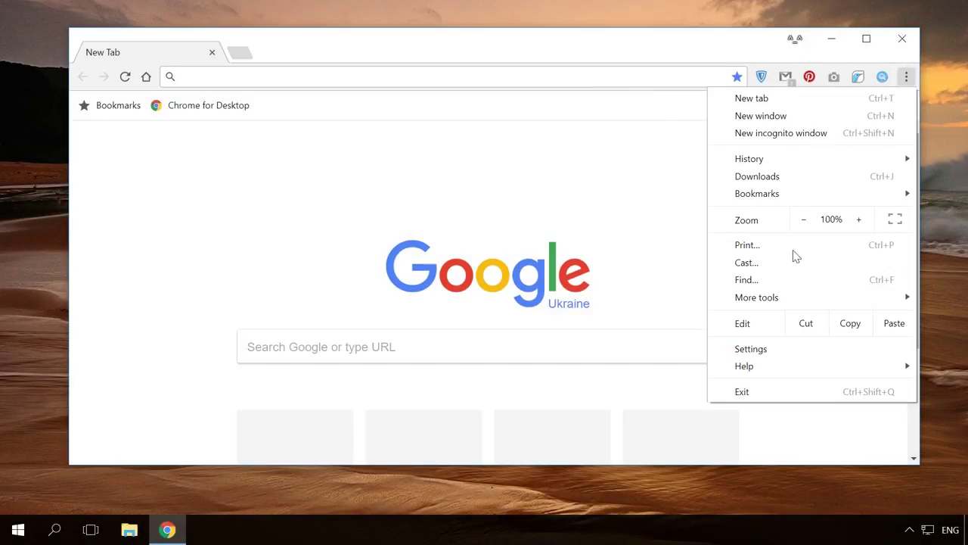
{"action": "left_click", "coordinate": [749, 352]}
{"action": "scroll", "coordinate": [746, 346], "scroll_direction": "down", "scroll_amount": 10}
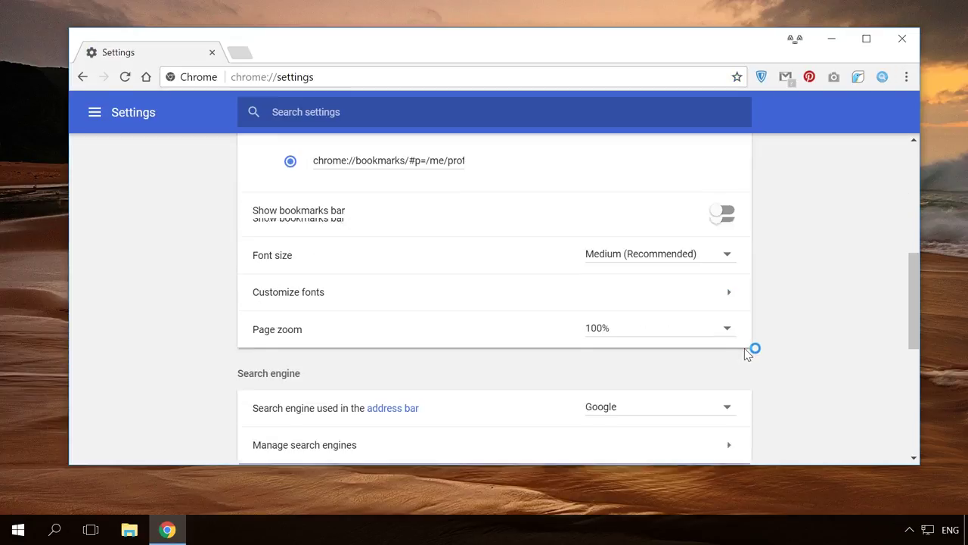
{"action": "scroll", "coordinate": [640, 359], "scroll_direction": "down", "scroll_amount": 5}
{"action": "left_click", "coordinate": [495, 404]}
{"action": "scroll", "coordinate": [494, 402], "scroll_direction": "down", "scroll_amount": 5}
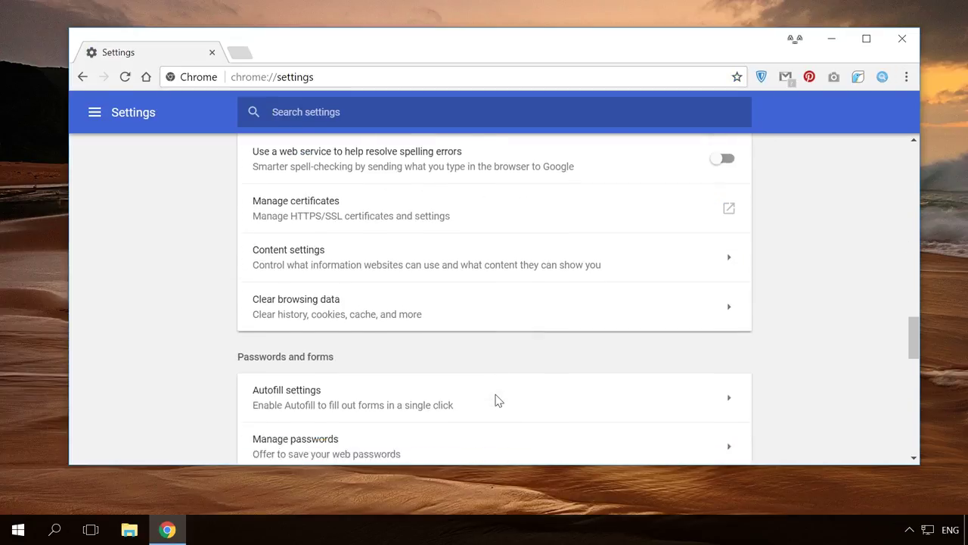
{"action": "left_click", "coordinate": [310, 209]}
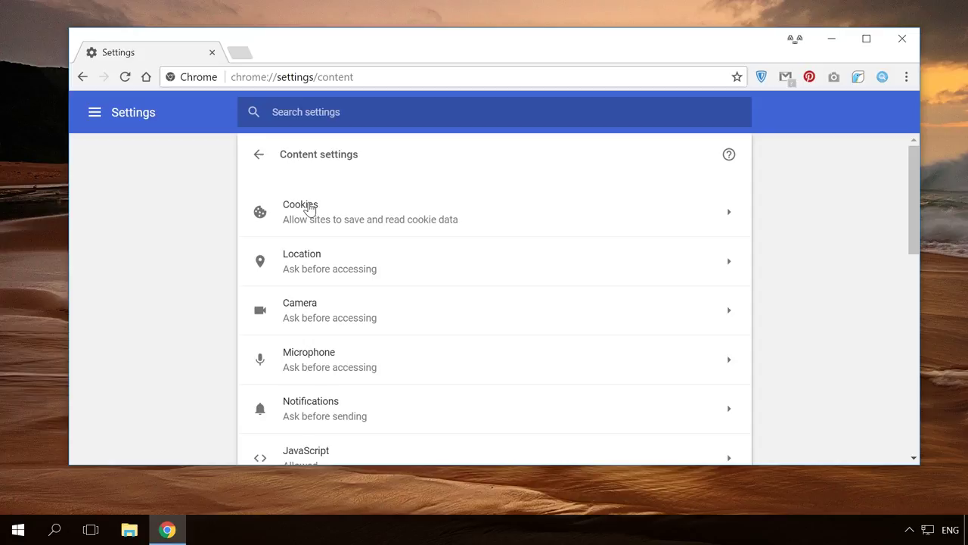
{"action": "left_click", "coordinate": [310, 209]}
{"action": "scroll", "coordinate": [309, 207], "scroll_direction": "down", "scroll_amount": 3}
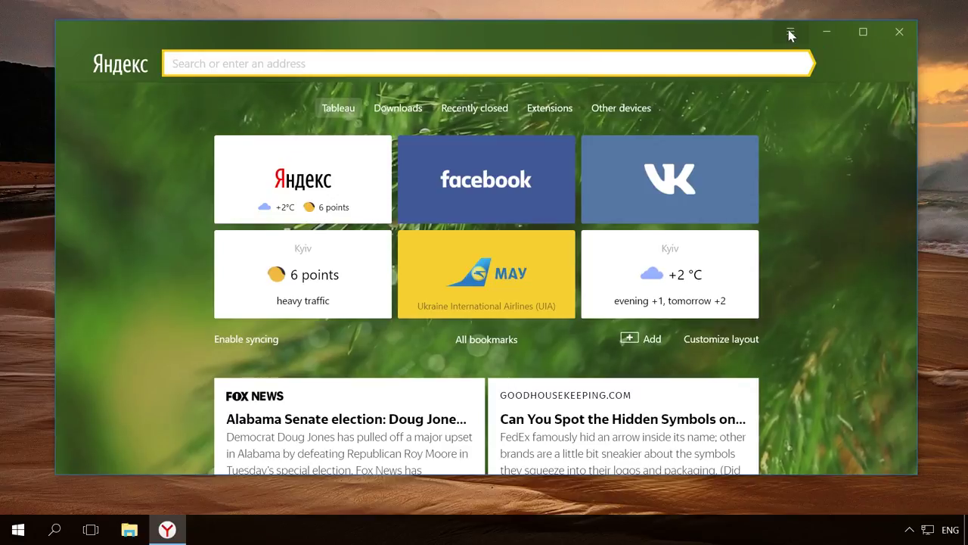
- In Yandex settings, reveal the advanced privacy settings and go to Content settings
{"action": "left_click", "coordinate": [789, 32]}
{"action": "left_click", "coordinate": [660, 163]}
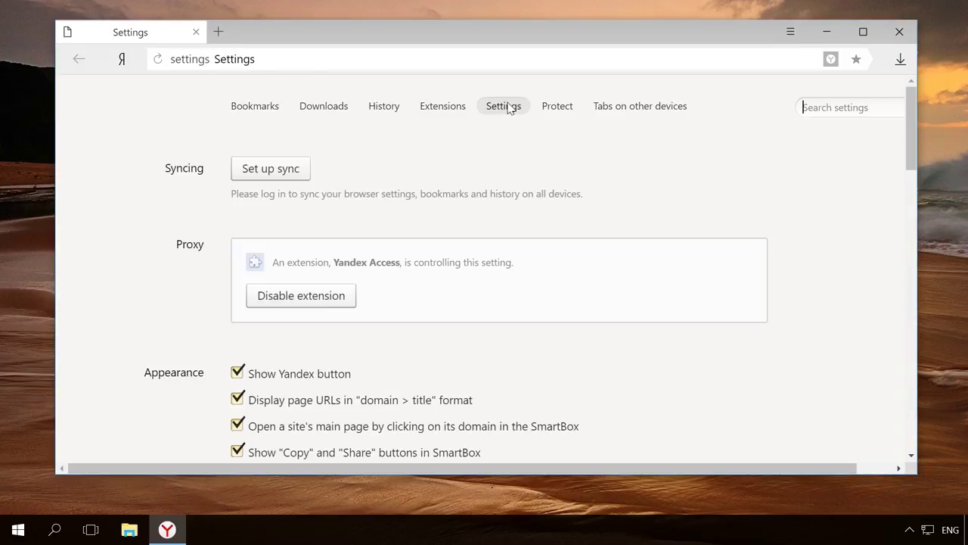
{"action": "scroll", "coordinate": [495, 171], "scroll_direction": "down", "scroll_amount": 3}
{"action": "scroll", "coordinate": [468, 189], "scroll_direction": "down", "scroll_amount": 5}
{"action": "scroll", "coordinate": [386, 273], "scroll_direction": "down", "scroll_amount": 5}
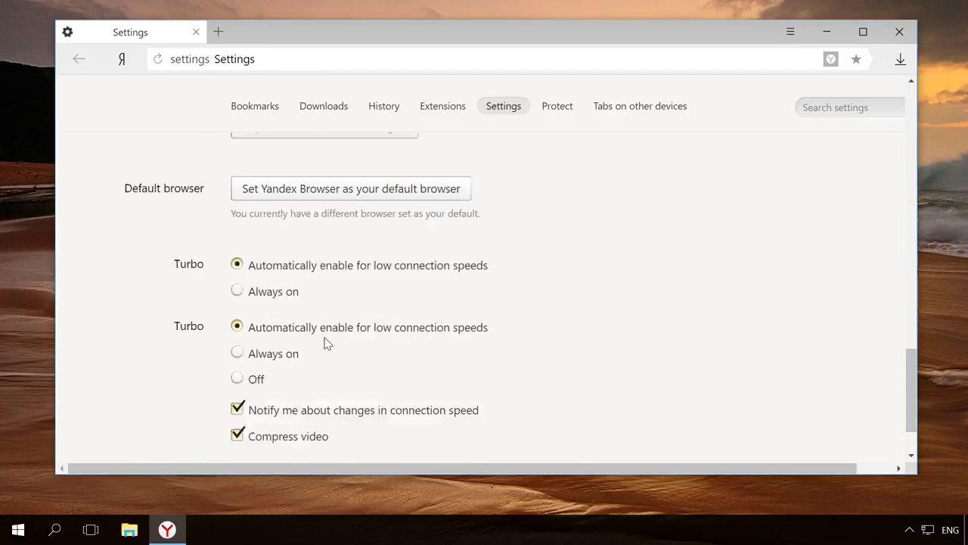
{"action": "left_click", "coordinate": [306, 426]}
{"action": "scroll", "coordinate": [310, 393], "scroll_direction": "down", "scroll_amount": 2}
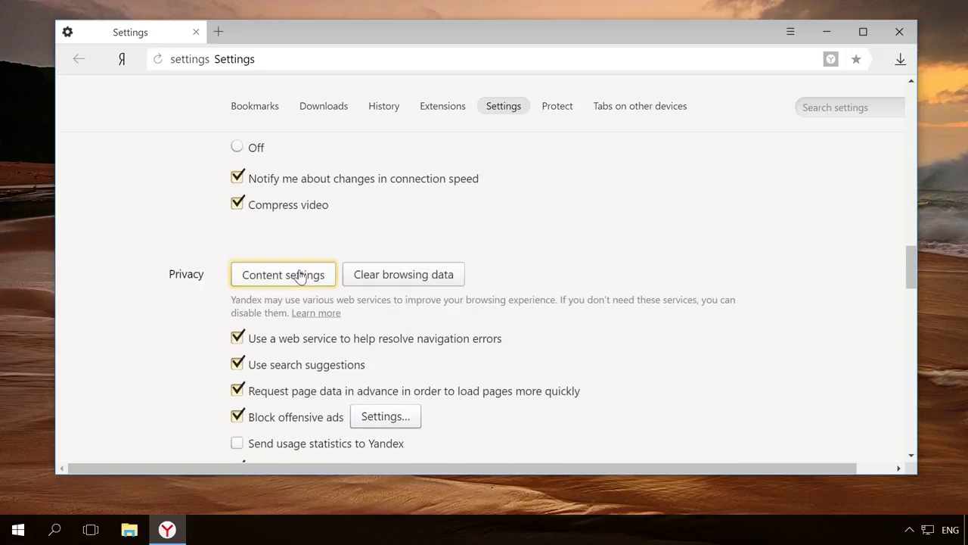
{"action": "left_click", "coordinate": [295, 276]}
- Show All cookies and site data and scroll through the stored sites
{"action": "left_click", "coordinate": [450, 312]}
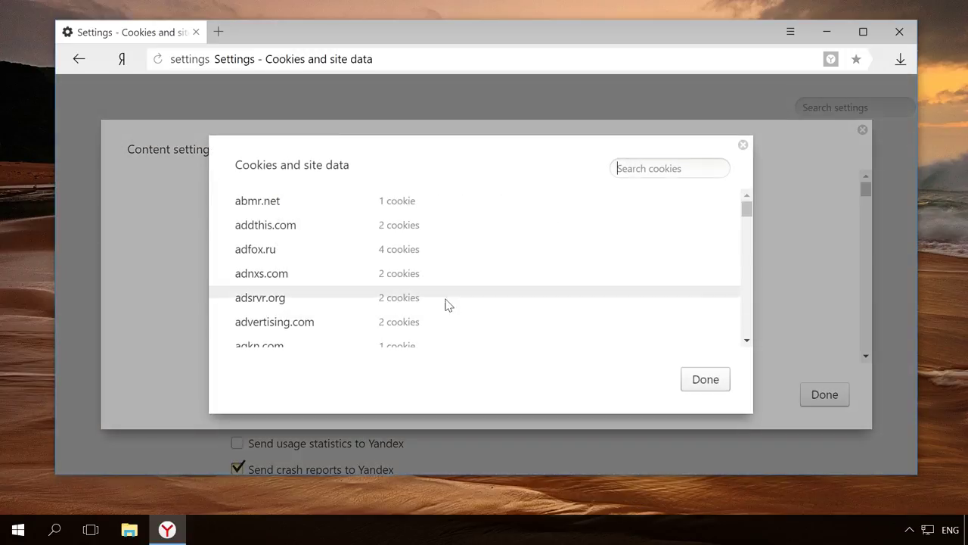
{"action": "scroll", "coordinate": [452, 215], "scroll_direction": "down", "scroll_amount": 2}
{"action": "scroll", "coordinate": [451, 211], "scroll_direction": "down", "scroll_amount": 3}
{"action": "scroll", "coordinate": [452, 209], "scroll_direction": "down", "scroll_amount": 3}
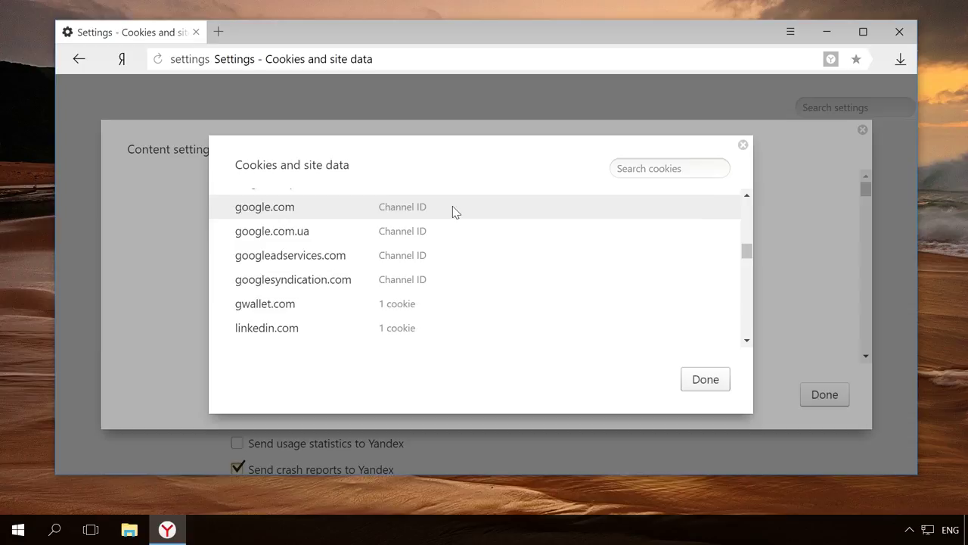
{"action": "scroll", "coordinate": [454, 210], "scroll_direction": "down", "scroll_amount": 3}
{"action": "scroll", "coordinate": [454, 211], "scroll_direction": "down", "scroll_amount": 1}
{"action": "scroll", "coordinate": [453, 211], "scroll_direction": "down", "scroll_amount": 2}
{"action": "scroll", "coordinate": [453, 211], "scroll_direction": "down", "scroll_amount": 2}
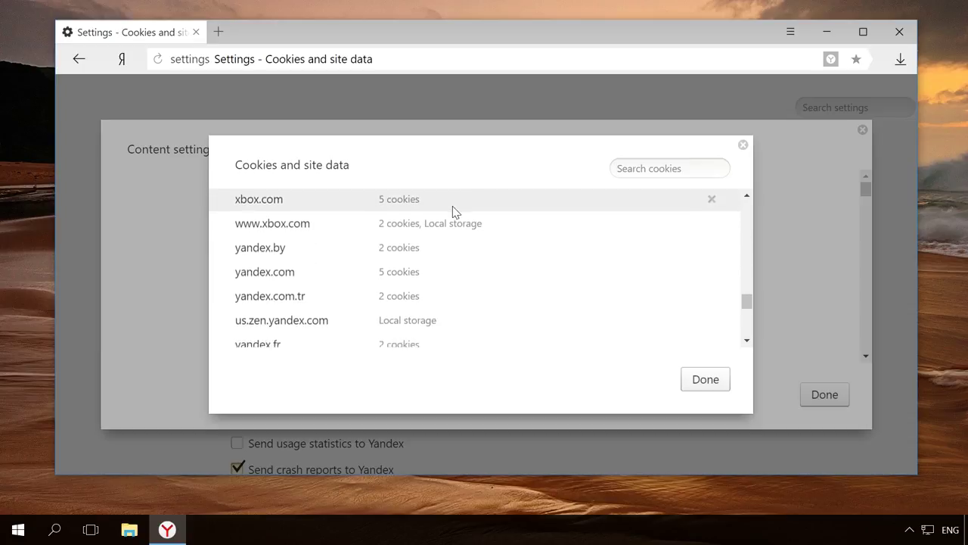
{"action": "scroll", "coordinate": [454, 211], "scroll_direction": "down", "scroll_amount": 3}
{"action": "scroll", "coordinate": [454, 211], "scroll_direction": "down", "scroll_amount": 3}
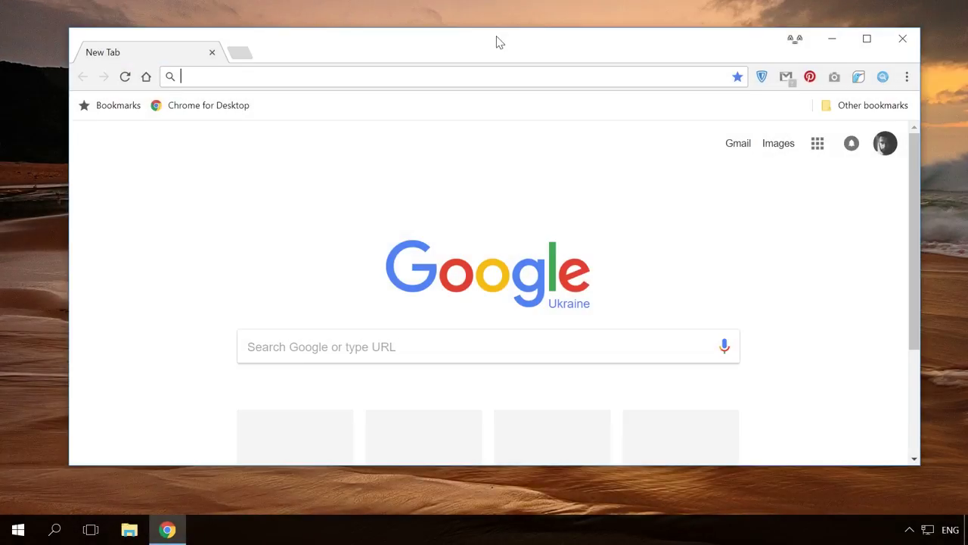
{"action": "type", "text": "chrome://cache"}
{"action": "key", "text": "Return"}
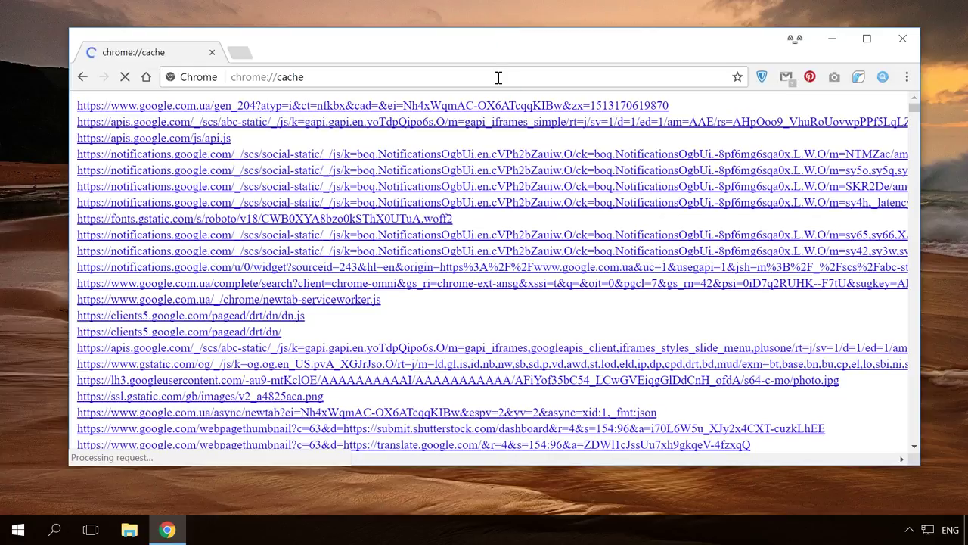
{"action": "scroll", "coordinate": [479, 189], "scroll_direction": "down", "scroll_amount": 2}
{"action": "scroll", "coordinate": [479, 189], "scroll_direction": "down", "scroll_amount": 1}
{"action": "scroll", "coordinate": [480, 189], "scroll_direction": "down", "scroll_amount": 1}
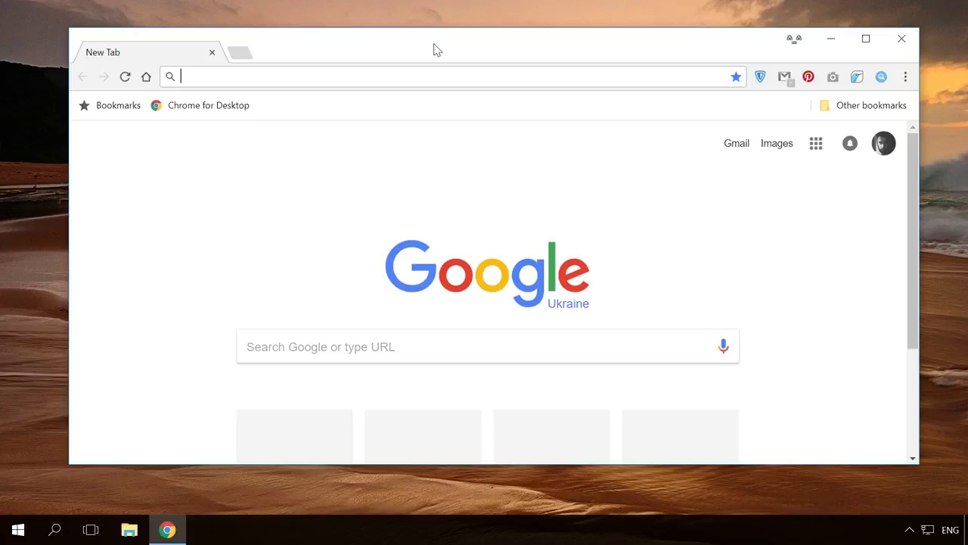
{"action": "key", "text": "ctrl+shift+Delete"}
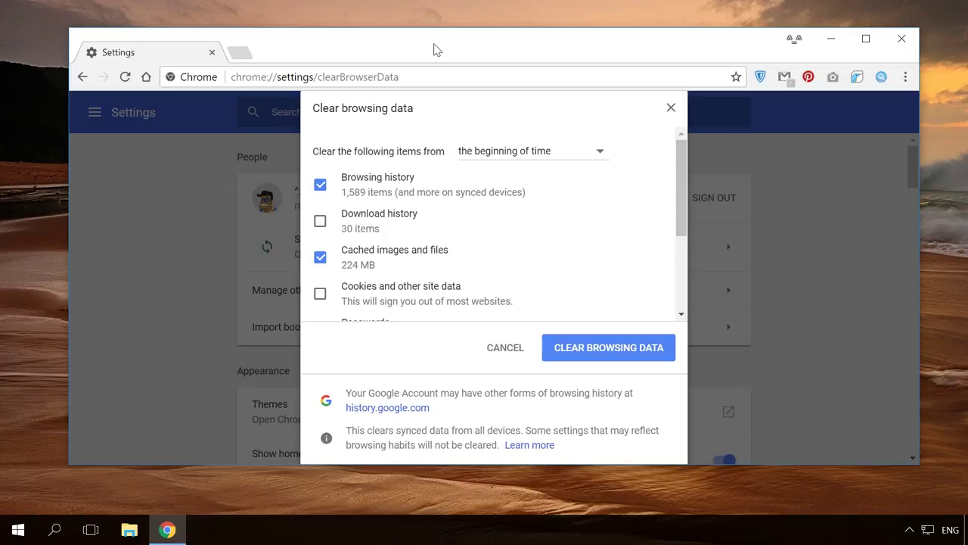
- Clear download history, cookies and site data from the beginning of time
{"action": "left_click", "coordinate": [320, 221]}
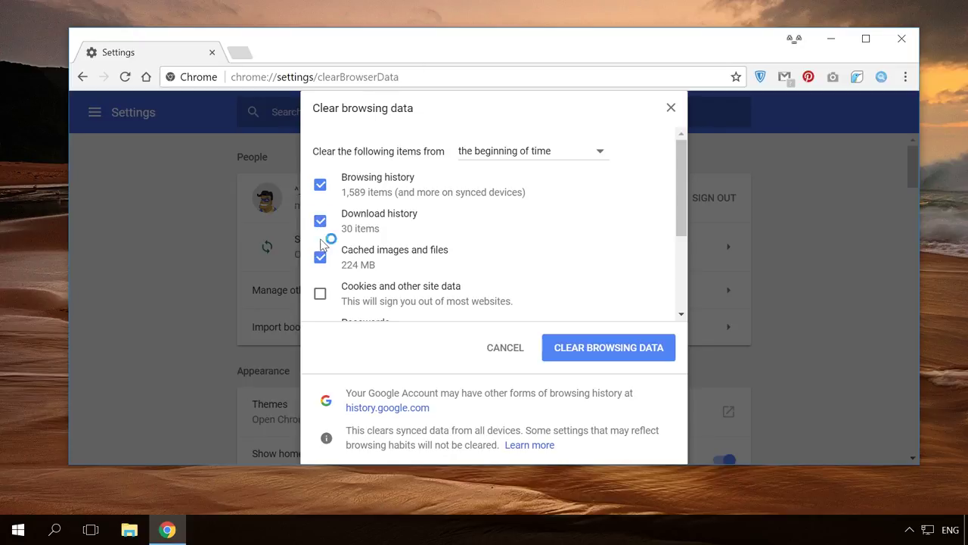
{"action": "left_click", "coordinate": [320, 295]}
{"action": "scroll", "coordinate": [320, 297], "scroll_direction": "down", "scroll_amount": 2}
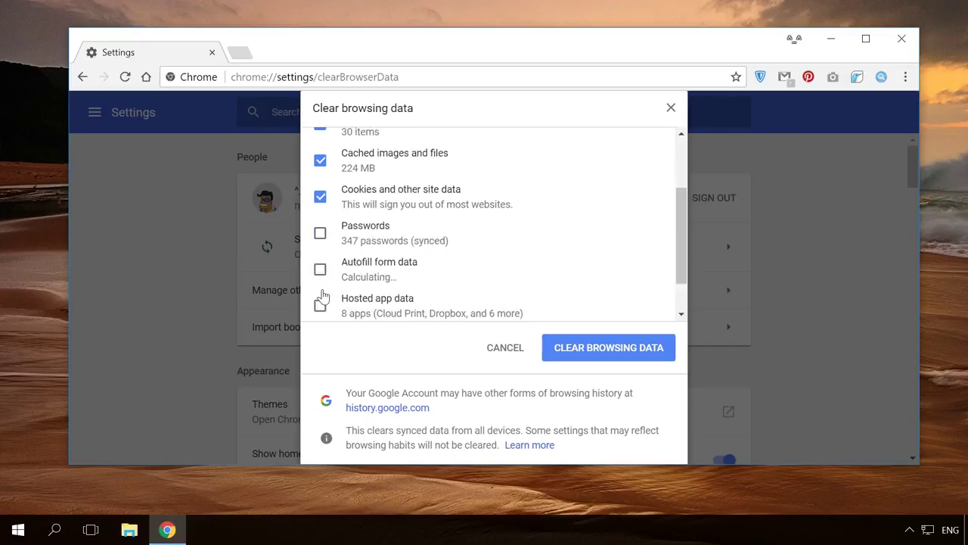
{"action": "scroll", "coordinate": [319, 297], "scroll_direction": "down", "scroll_amount": 1}
{"action": "scroll", "coordinate": [320, 298], "scroll_direction": "up", "scroll_amount": 3}
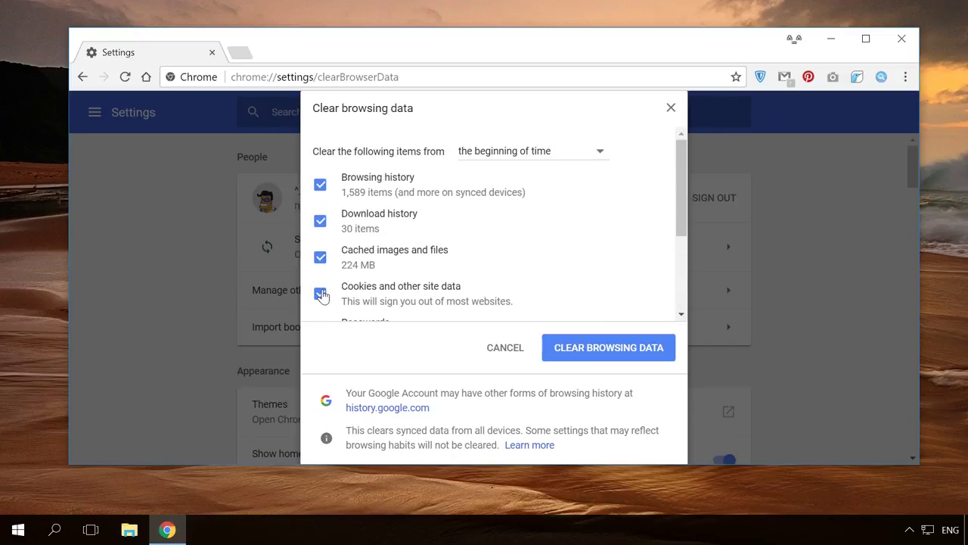
{"action": "left_click", "coordinate": [523, 155]}
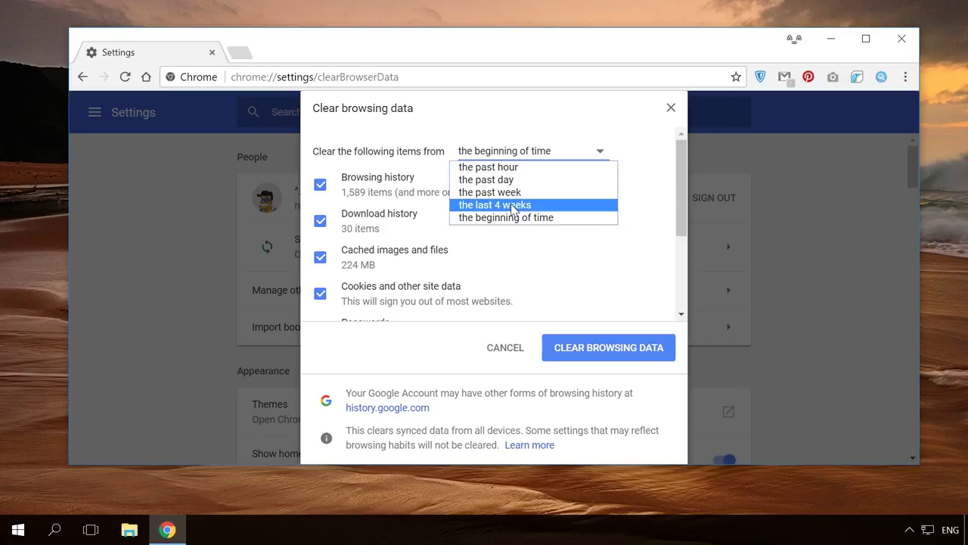
{"action": "left_click", "coordinate": [508, 195]}
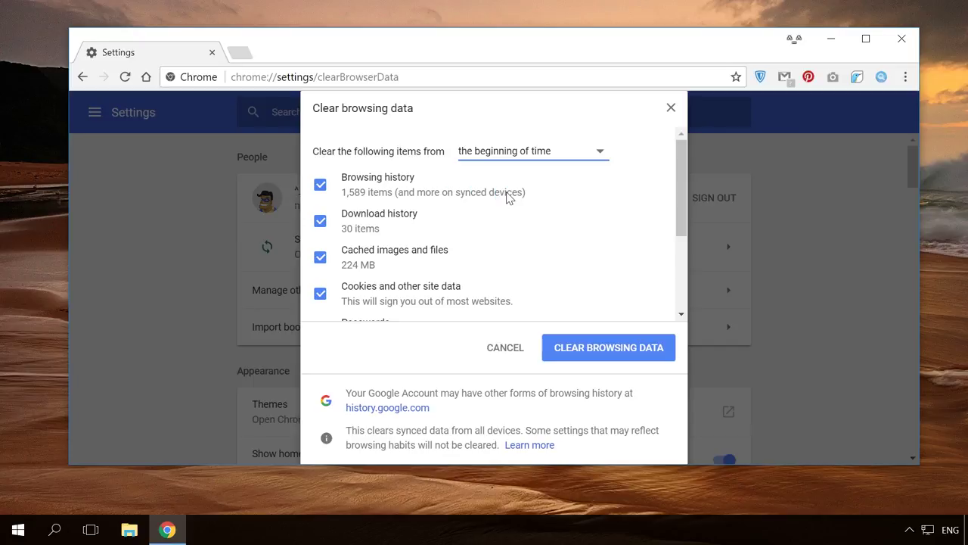
{"action": "left_click", "coordinate": [577, 344]}
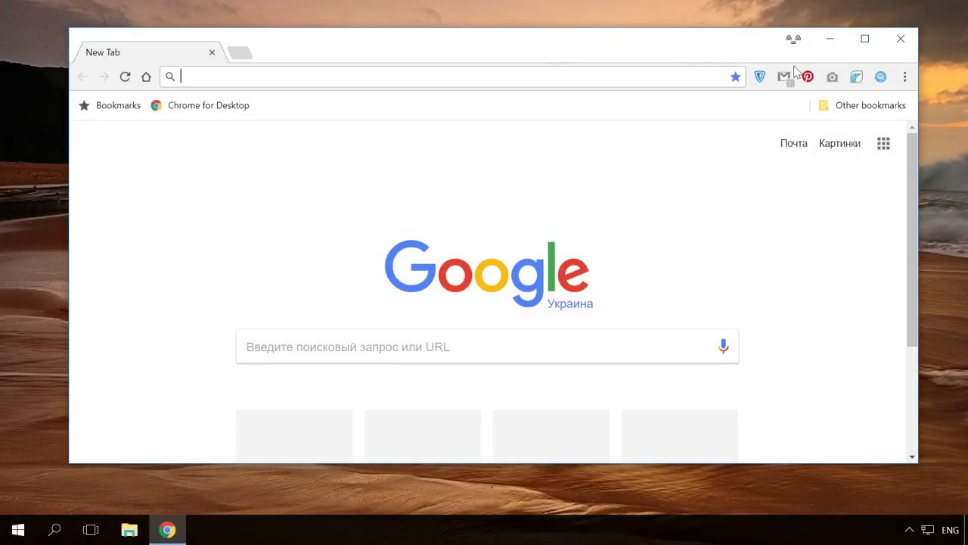
- Review Chrome's sync settings with Sync everything left on, then return to Settings
{"action": "left_click", "coordinate": [905, 76]}
{"action": "left_click", "coordinate": [753, 346]}
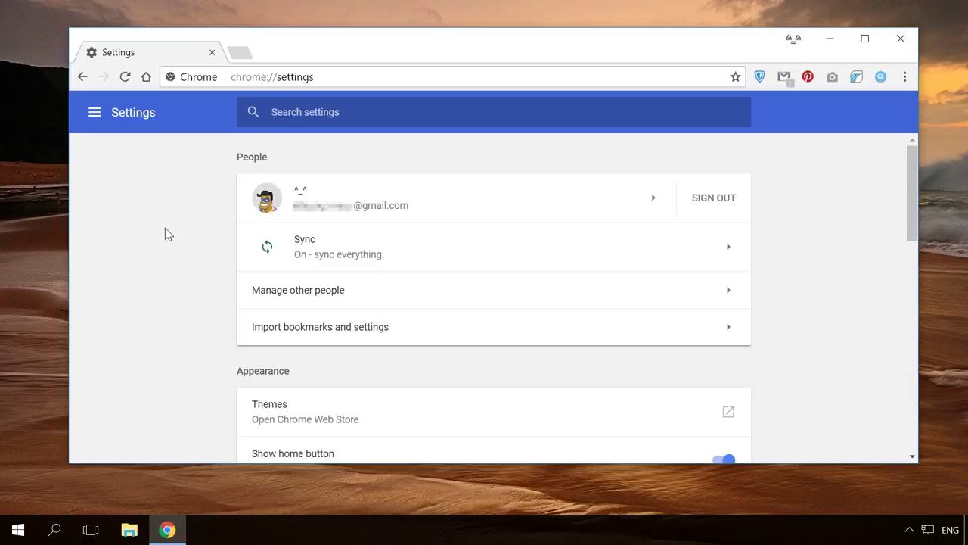
{"action": "left_click", "coordinate": [727, 250]}
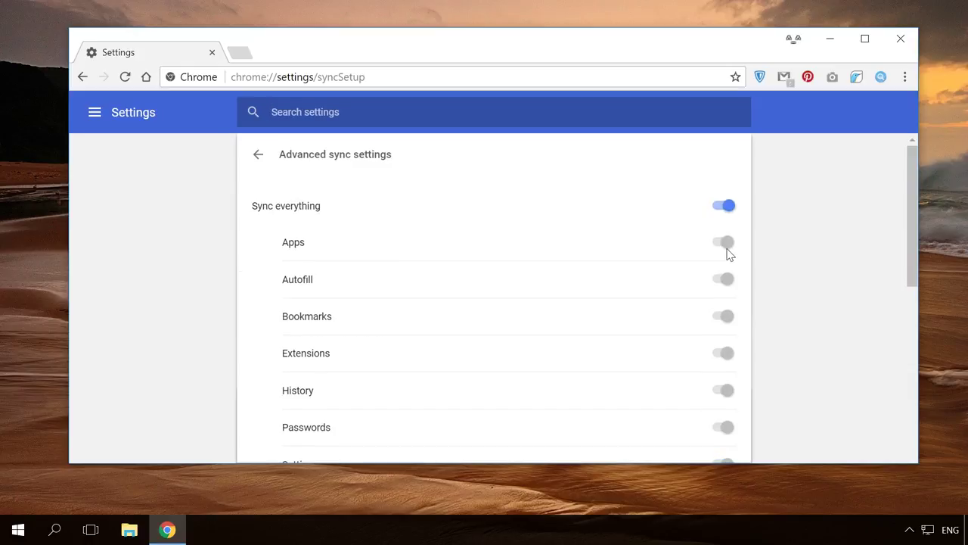
{"action": "scroll", "coordinate": [794, 254], "scroll_direction": "down", "scroll_amount": 1}
{"action": "scroll", "coordinate": [794, 254], "scroll_direction": "down", "scroll_amount": 2}
{"action": "scroll", "coordinate": [794, 254], "scroll_direction": "down", "scroll_amount": 1}
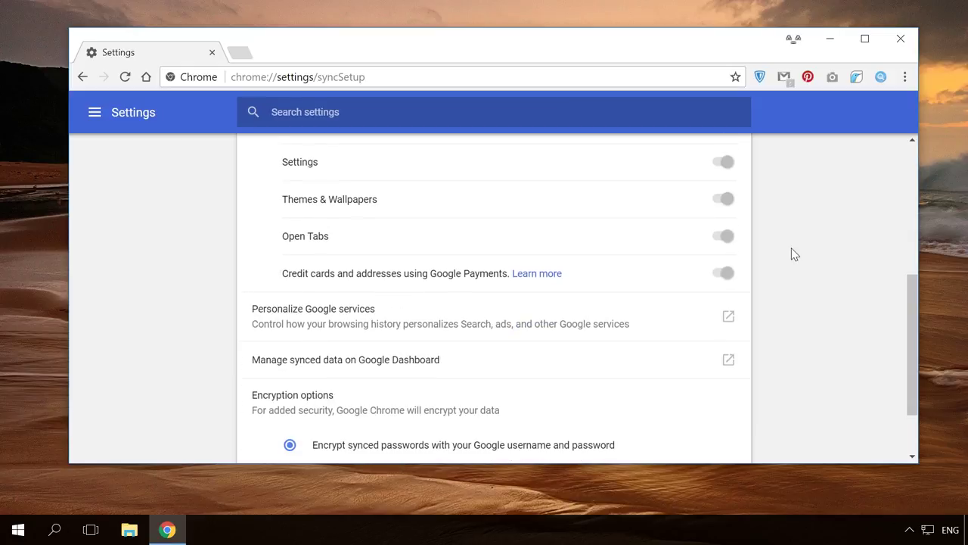
{"action": "scroll", "coordinate": [794, 254], "scroll_direction": "up", "scroll_amount": 2}
{"action": "scroll", "coordinate": [794, 254], "scroll_direction": "up", "scroll_amount": 2}
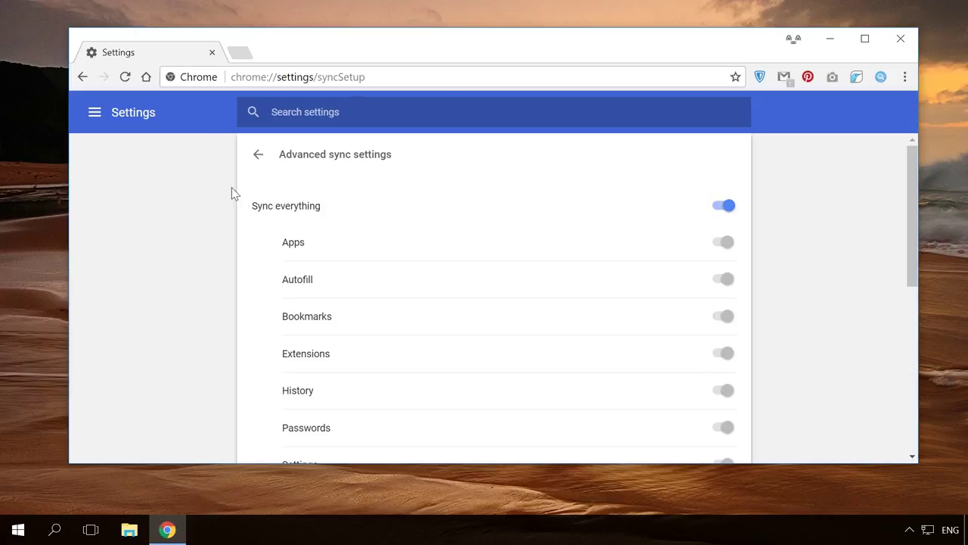
{"action": "left_click", "coordinate": [258, 154]}
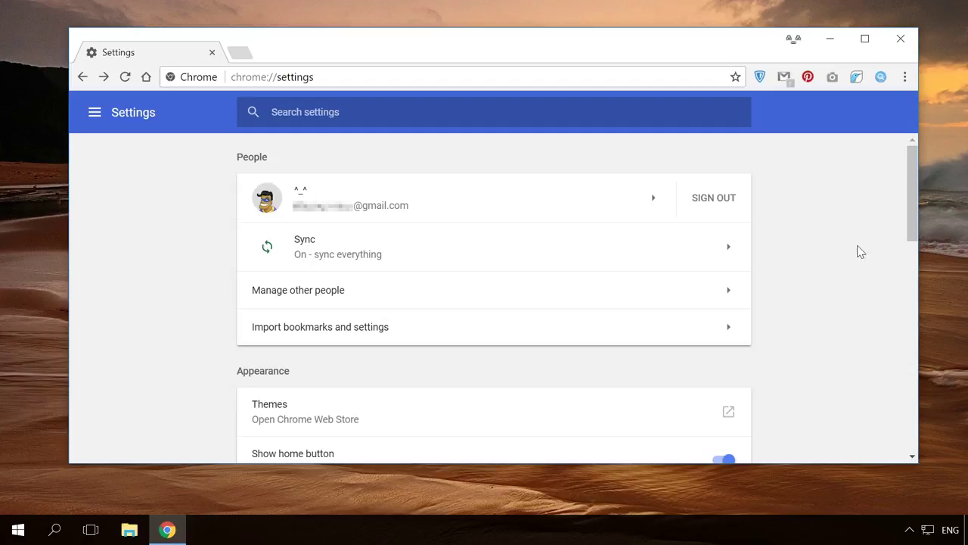
- Sign out of Chrome and clear all browsing data from the beginning of time
{"action": "left_click", "coordinate": [713, 200]}
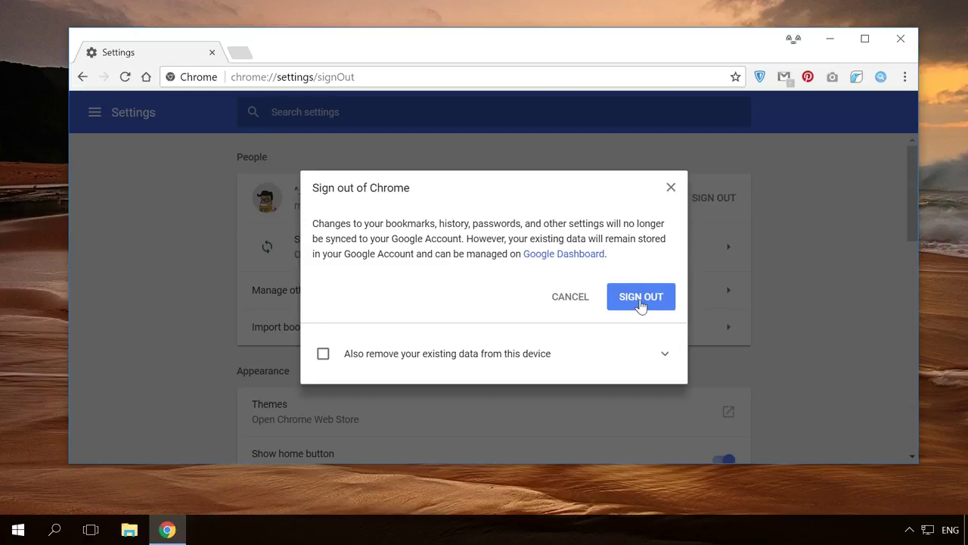
{"action": "left_click", "coordinate": [641, 297]}
{"action": "key", "text": "ctrl+shift+Delete"}
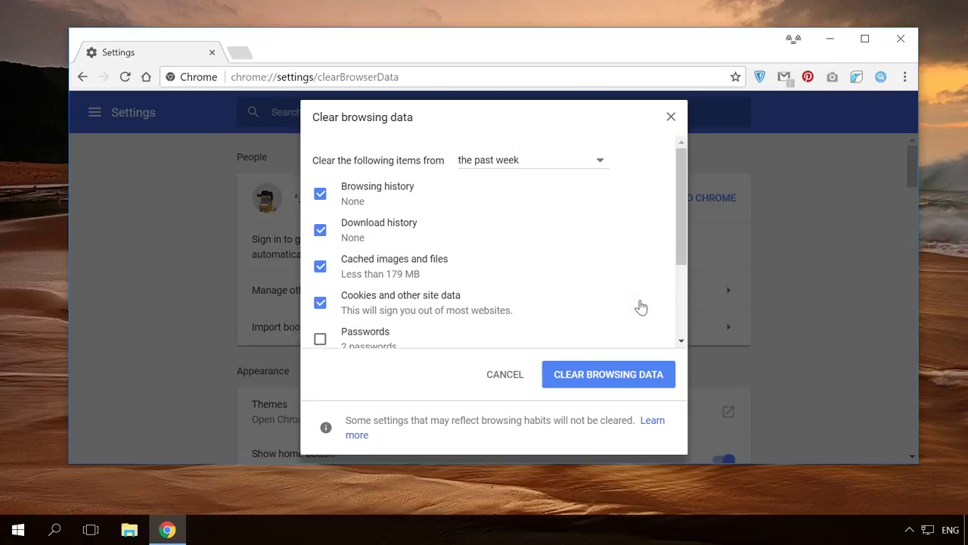
{"action": "left_click", "coordinate": [512, 162]}
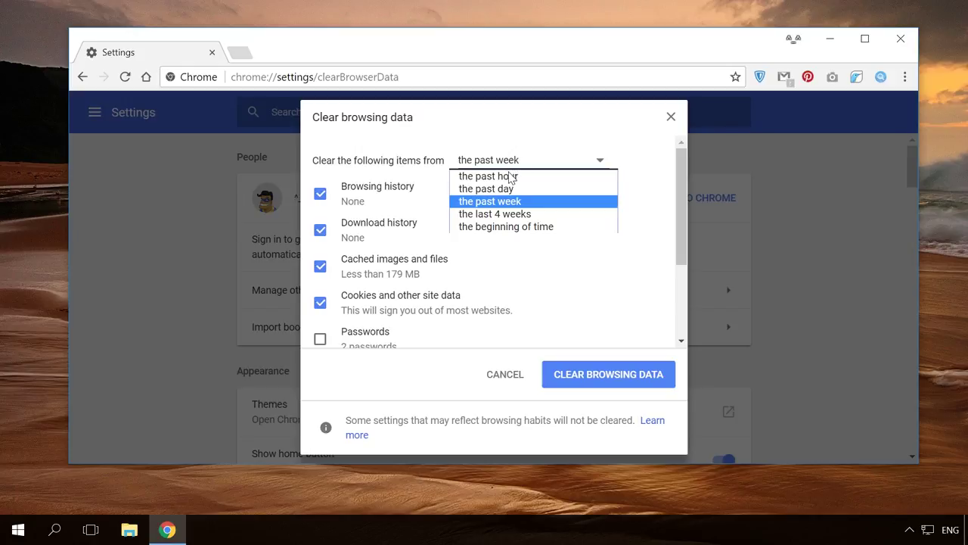
{"action": "left_click", "coordinate": [506, 227]}
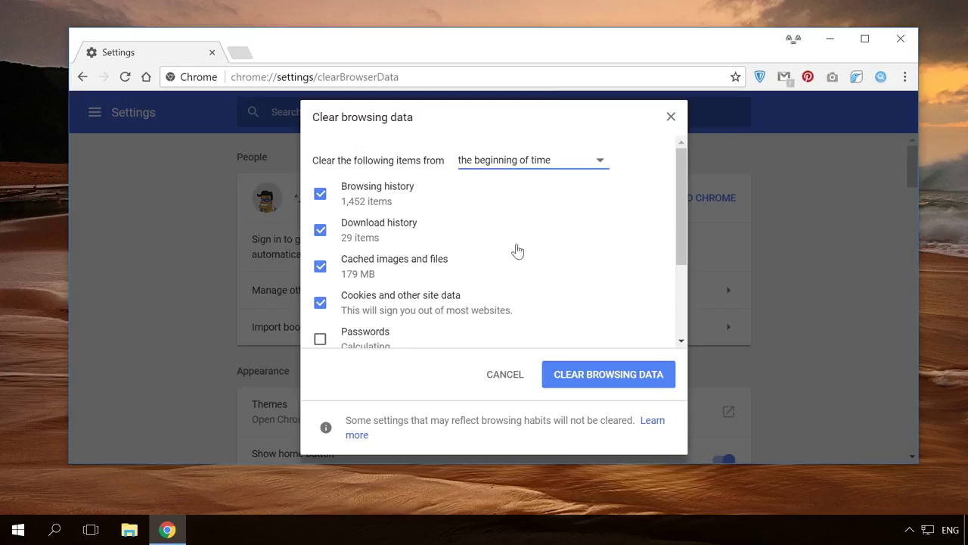
{"action": "left_click", "coordinate": [590, 378]}
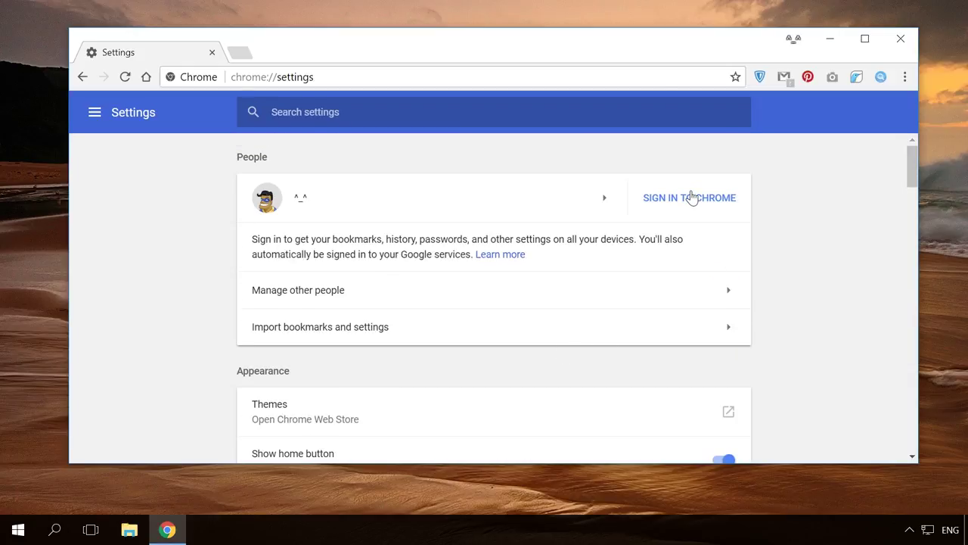
- Sign back in to Chrome by entering the account password
{"action": "left_click", "coordinate": [692, 197]}
{"action": "left_click", "coordinate": [594, 394]}
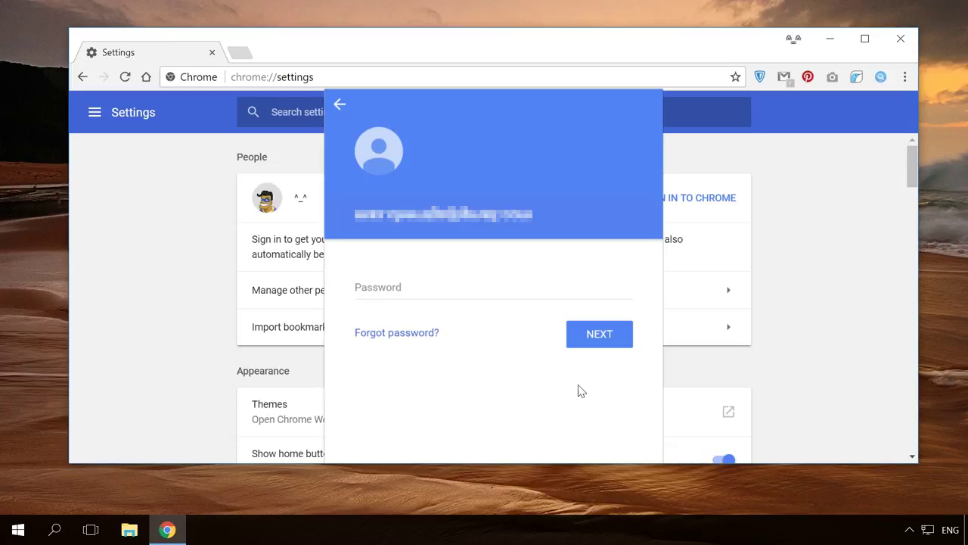
{"action": "left_click", "coordinate": [449, 286]}
{"action": "type", "text": "•••••••••••••••"}
{"action": "left_click", "coordinate": [611, 341]}
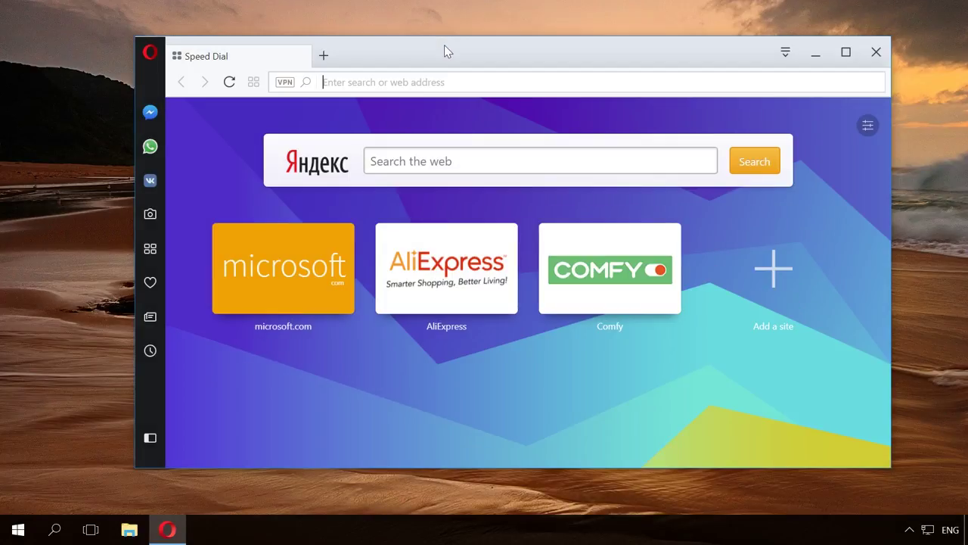
- Open Opera Settings > Browser and start creating an Opera sync account
{"action": "left_click", "coordinate": [151, 54]}
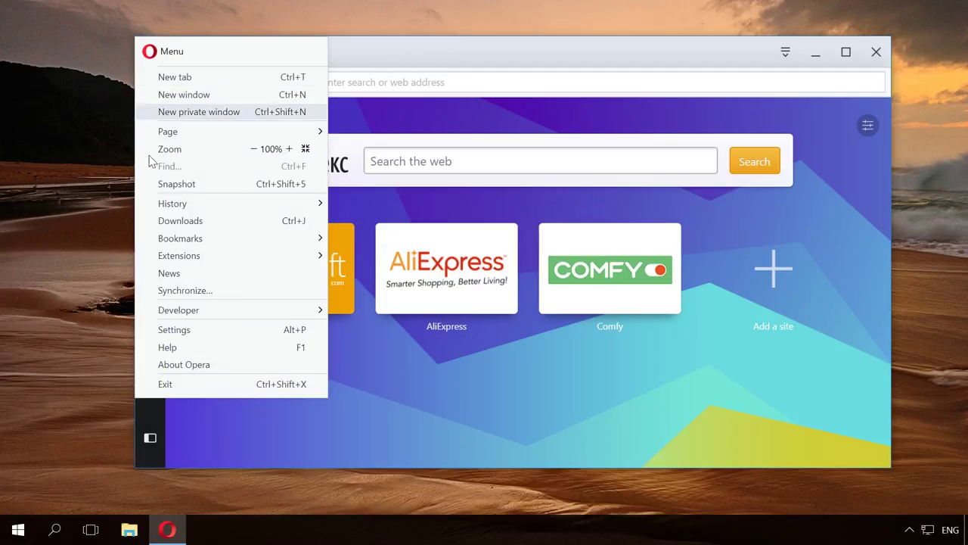
{"action": "left_click", "coordinate": [180, 330]}
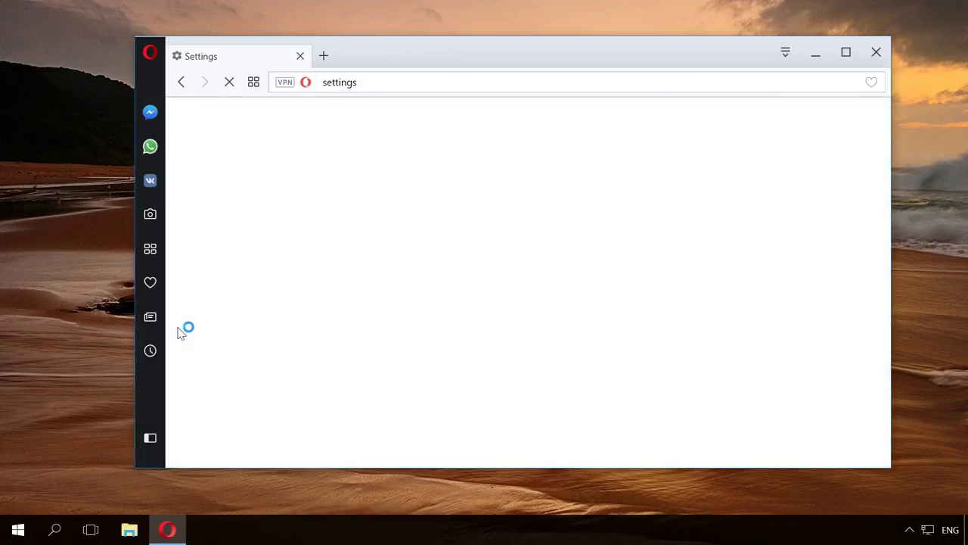
{"action": "left_click", "coordinate": [204, 208]}
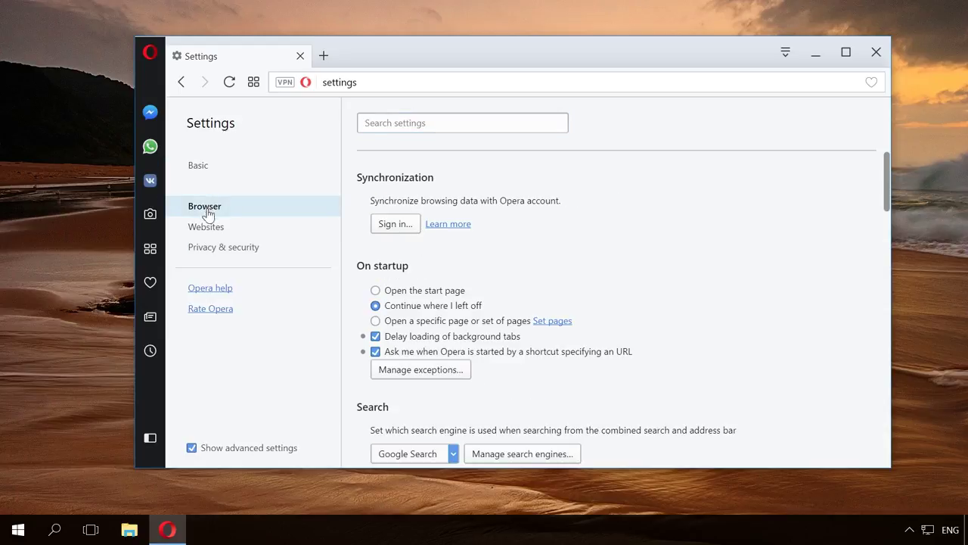
{"action": "left_click", "coordinate": [398, 226]}
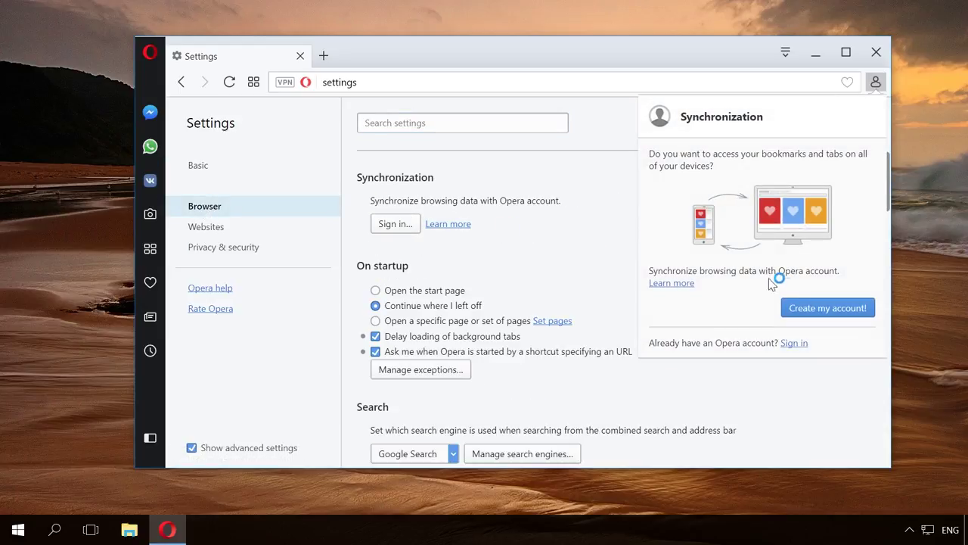
{"action": "left_click", "coordinate": [802, 308]}
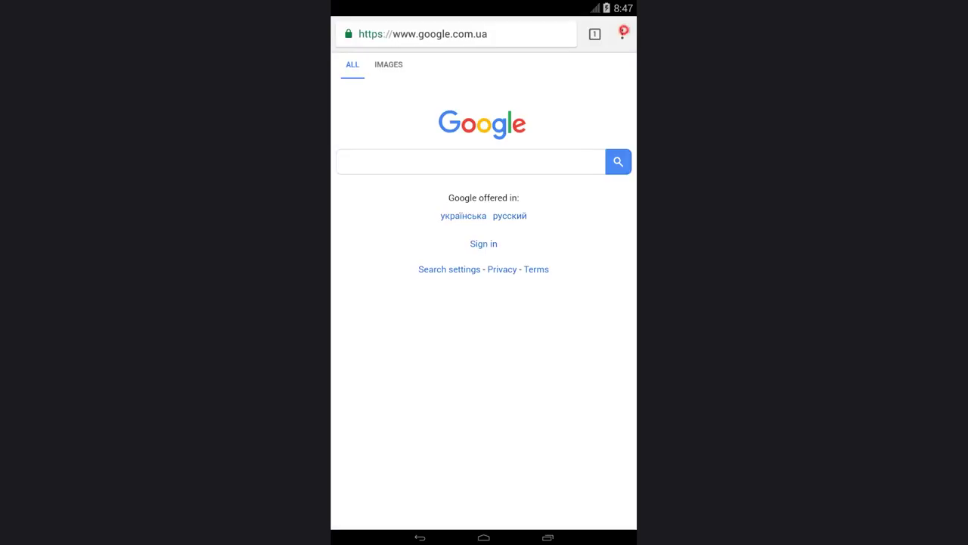
- Clear mobile Chrome's browsing data for the last 24 hours via History
{"action": "left_click", "coordinate": [623, 32]}
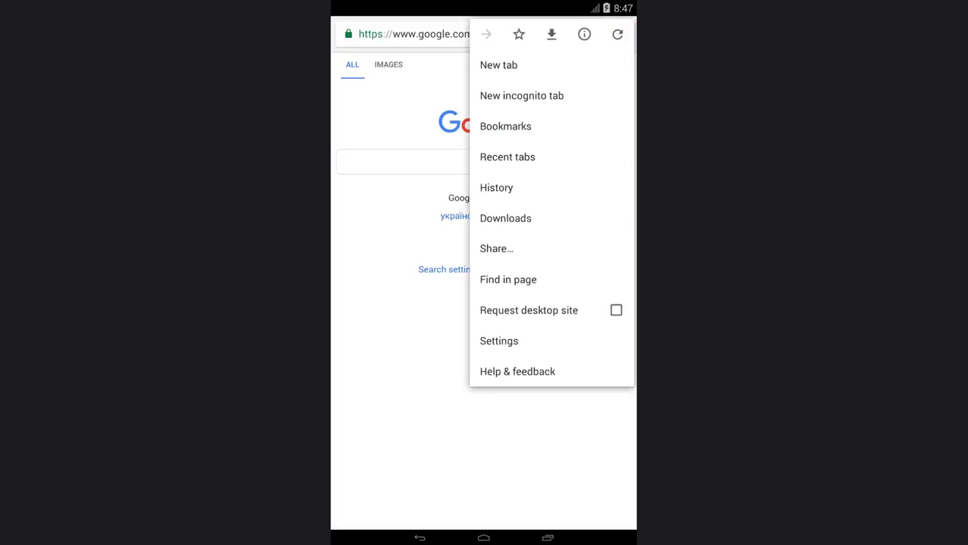
{"action": "left_click", "coordinate": [496, 188]}
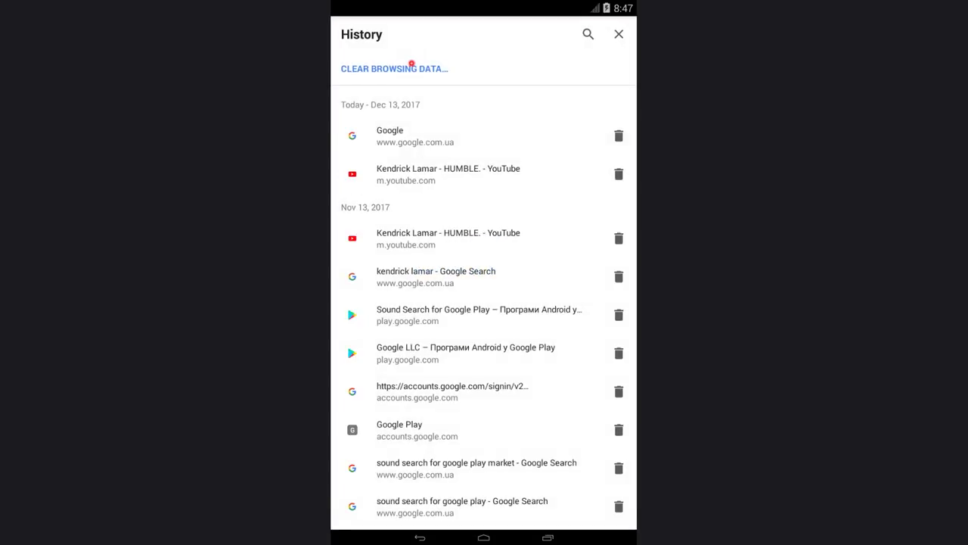
{"action": "left_click", "coordinate": [412, 65]}
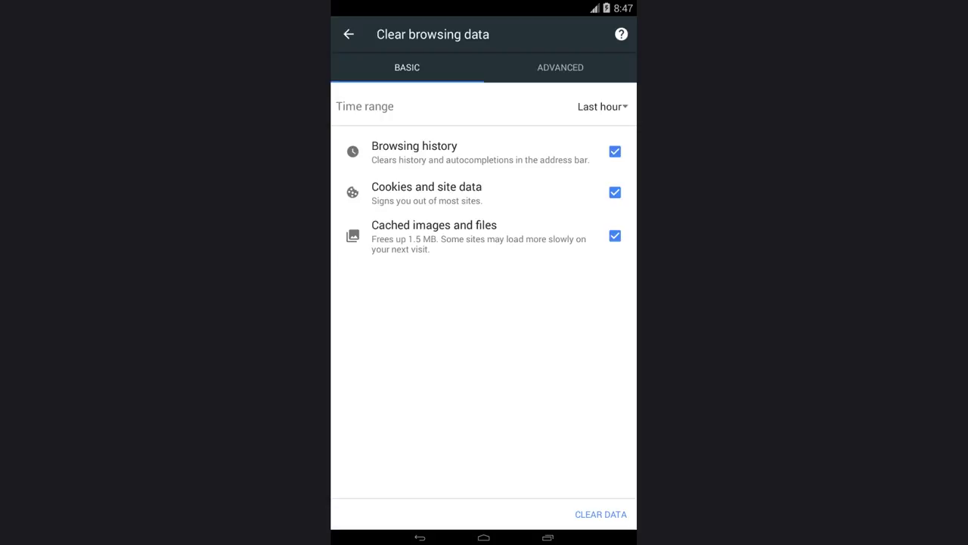
{"action": "left_click", "coordinate": [589, 106]}
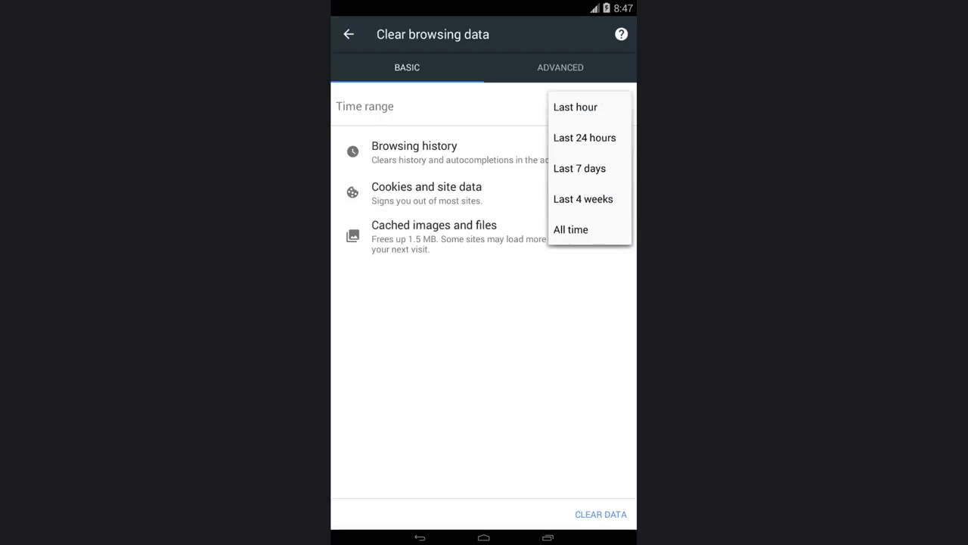
{"action": "left_click", "coordinate": [571, 138]}
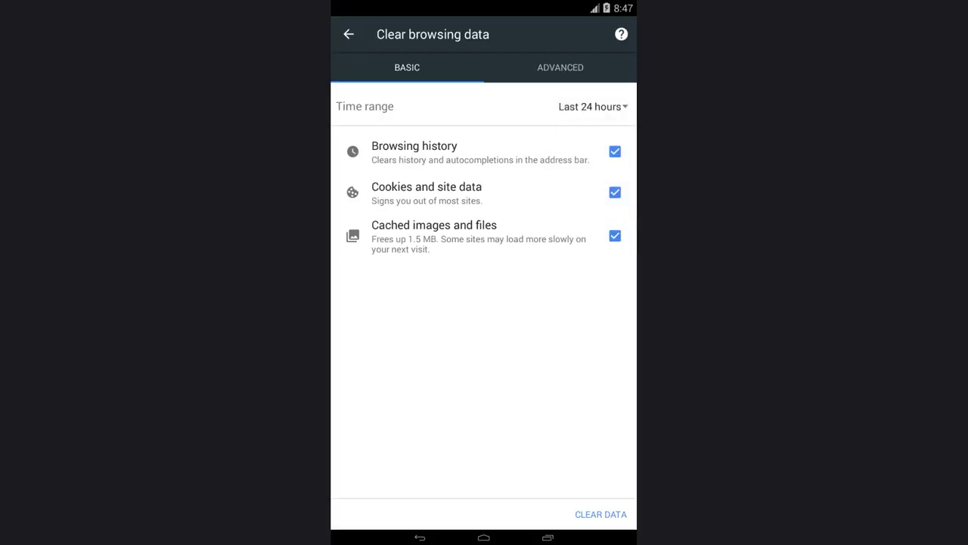
{"action": "left_click", "coordinate": [601, 513]}
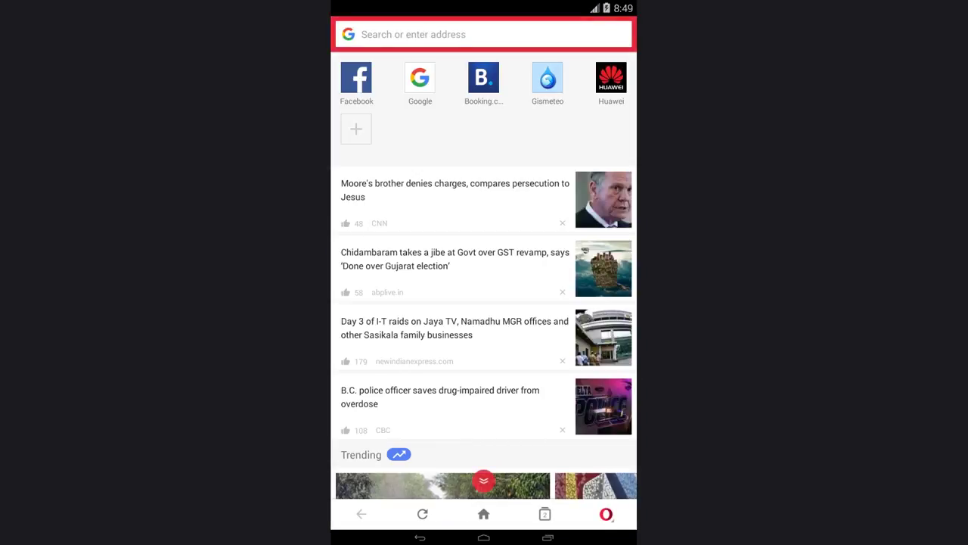
- Clear Opera's browsing history plus cookies and data via Settings > Clear browsing data
{"action": "left_click", "coordinate": [605, 513]}
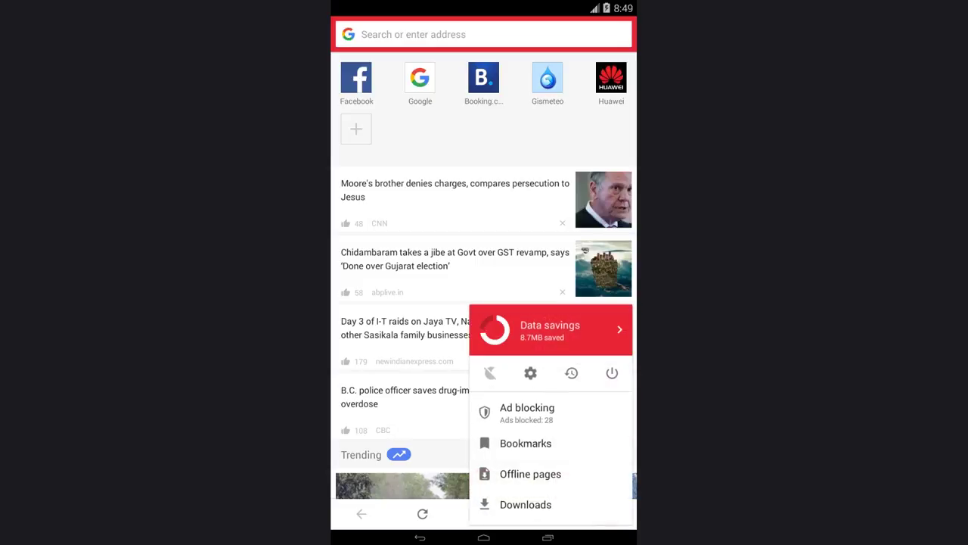
{"action": "left_click", "coordinate": [530, 372]}
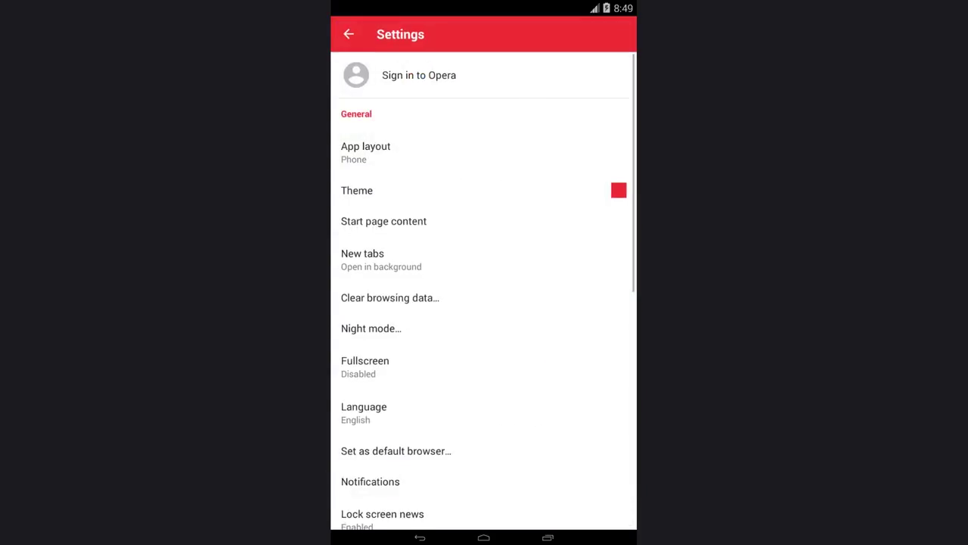
{"action": "left_click", "coordinate": [390, 297]}
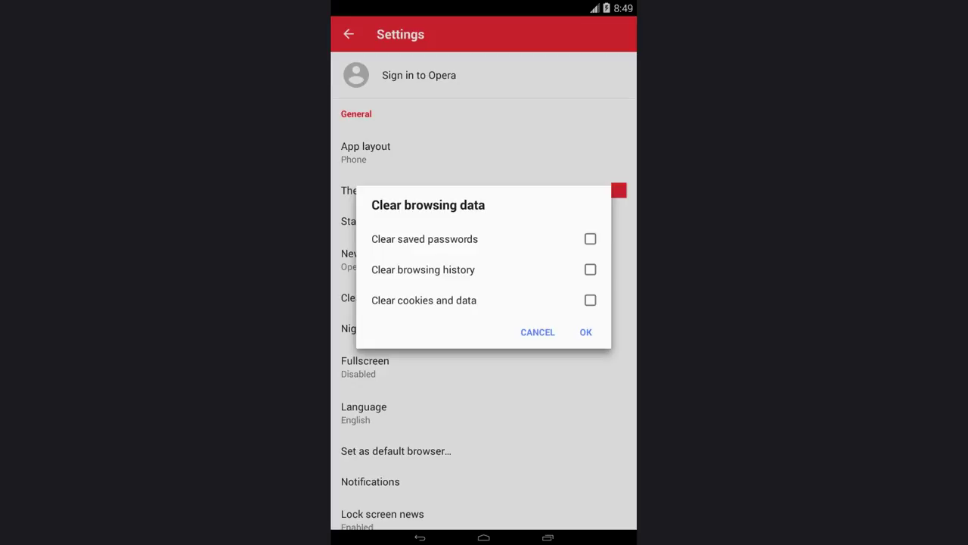
{"action": "left_click", "coordinate": [590, 269]}
{"action": "left_click", "coordinate": [590, 300]}
{"action": "left_click", "coordinate": [585, 332]}
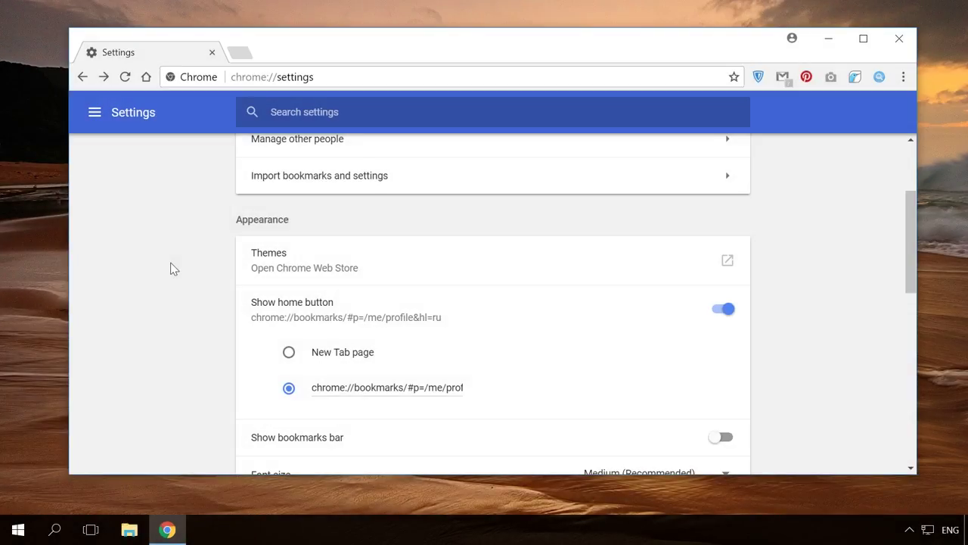
- Turn on Do Not Track requests in Chrome's advanced settings
{"action": "scroll", "coordinate": [171, 269], "scroll_direction": "down", "scroll_amount": 2}
{"action": "scroll", "coordinate": [171, 269], "scroll_direction": "down", "scroll_amount": 2}
{"action": "scroll", "coordinate": [171, 273], "scroll_direction": "down", "scroll_amount": 2}
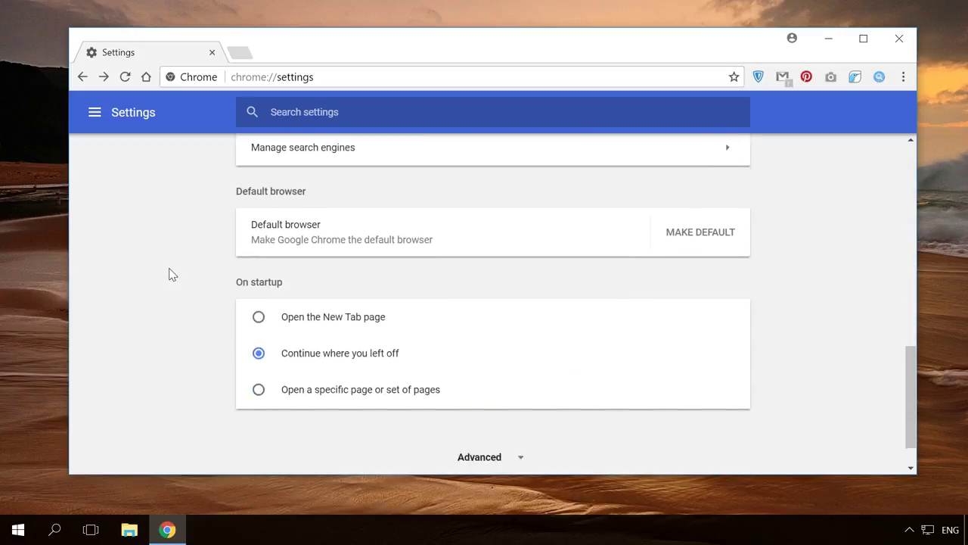
{"action": "left_click", "coordinate": [461, 416]}
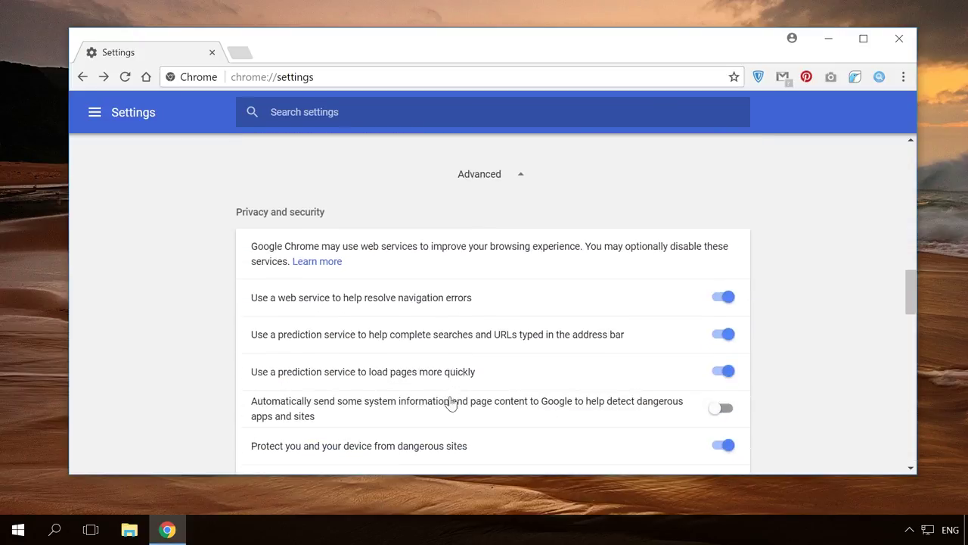
{"action": "scroll", "coordinate": [435, 401], "scroll_direction": "down", "scroll_amount": 2}
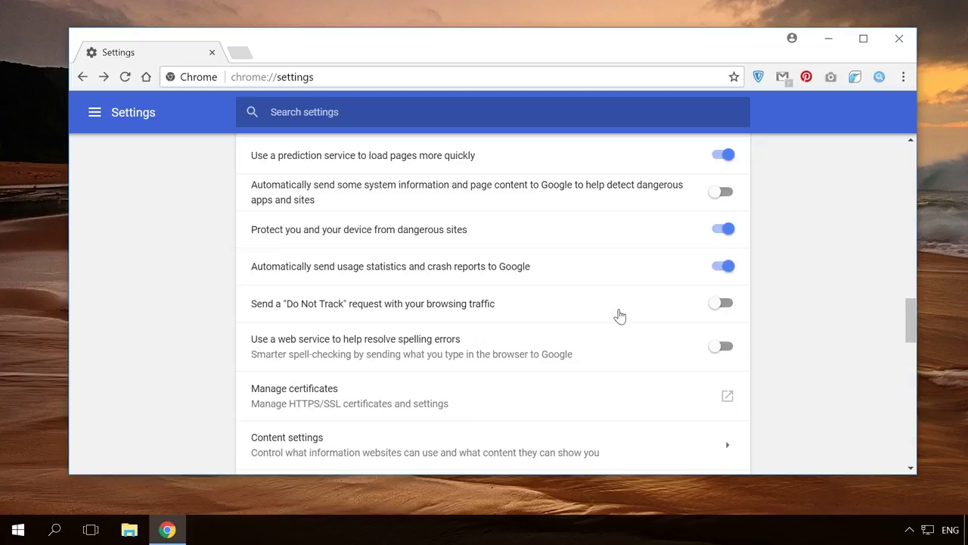
{"action": "left_click", "coordinate": [723, 303]}
{"action": "left_click", "coordinate": [633, 366]}
- In Content settings, stop sites saving cookies and block third-party cookies
{"action": "scroll", "coordinate": [416, 344], "scroll_direction": "down", "scroll_amount": 1}
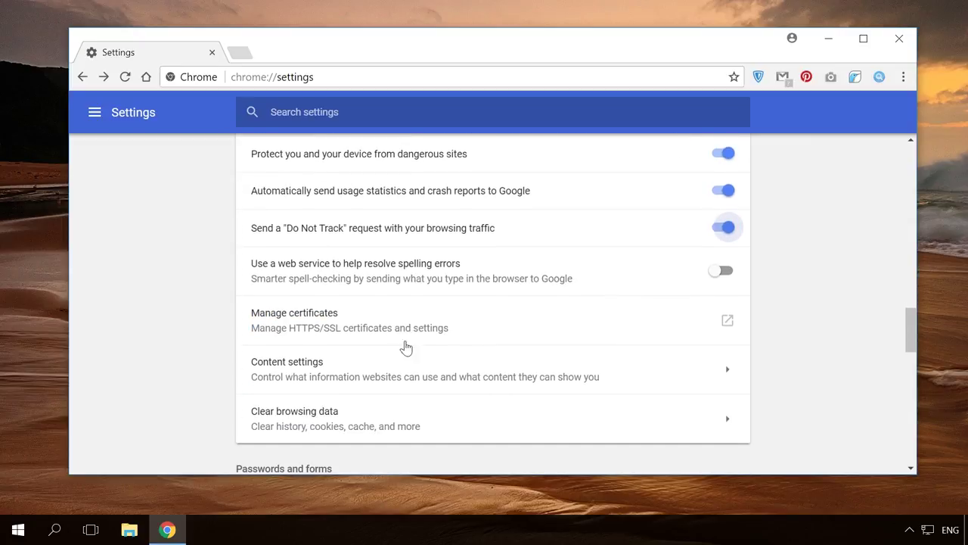
{"action": "left_click", "coordinate": [307, 369]}
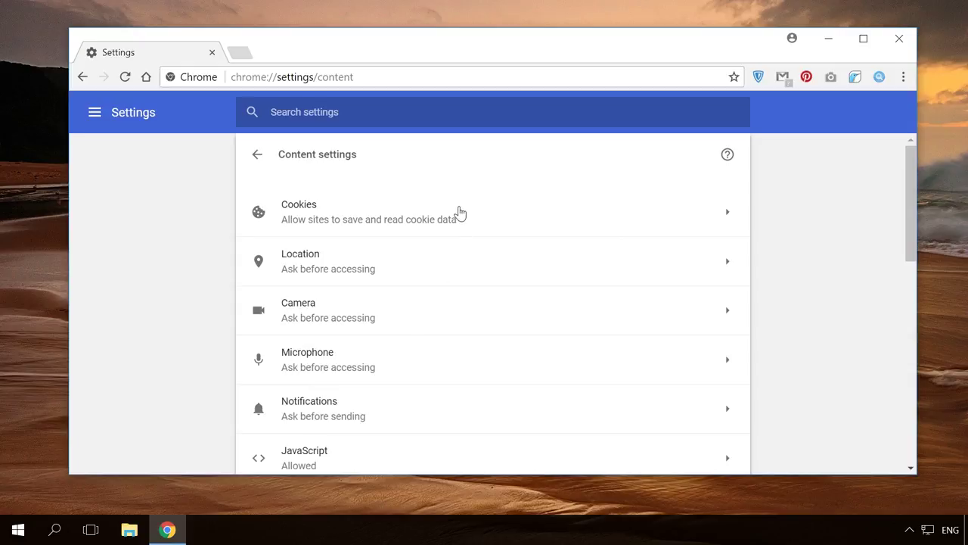
{"action": "left_click", "coordinate": [459, 211]}
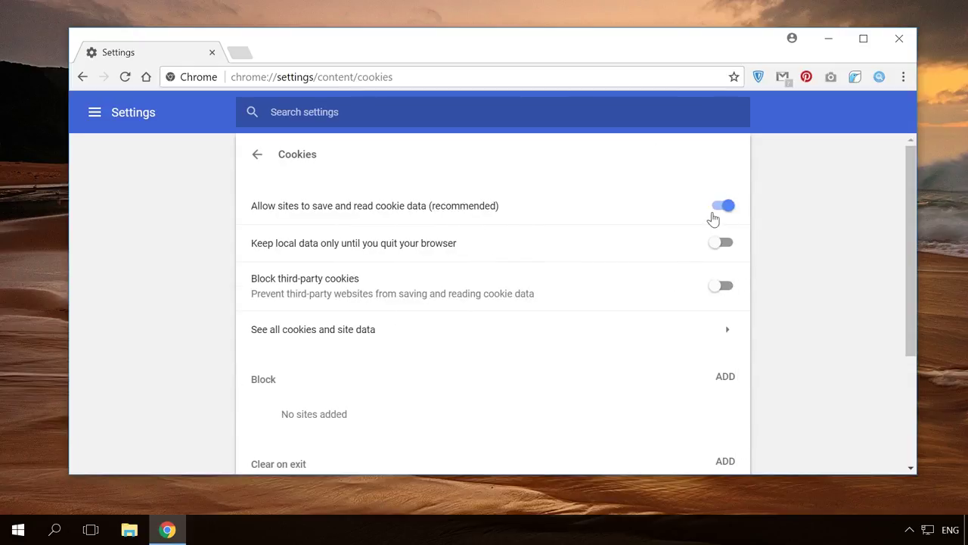
{"action": "left_click", "coordinate": [721, 208]}
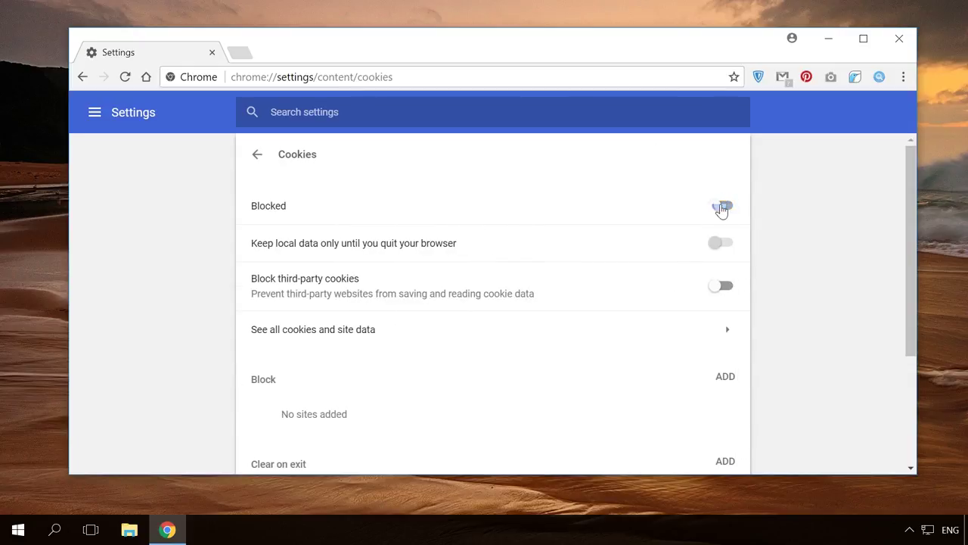
{"action": "left_click", "coordinate": [721, 286]}
{"action": "left_click", "coordinate": [258, 156]}
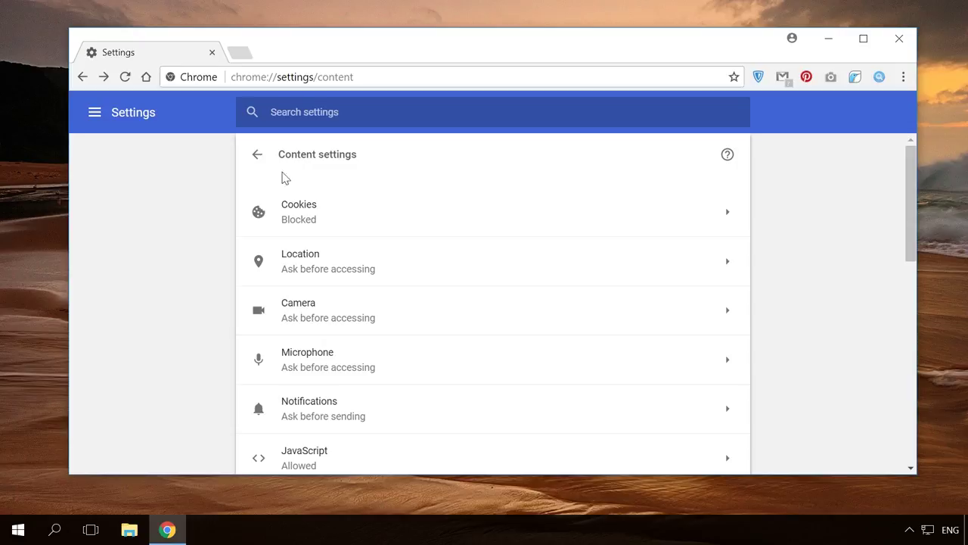
- Review Location, Camera, Microphone and Notifications permissions, each left on ask-first
{"action": "left_click", "coordinate": [302, 271]}
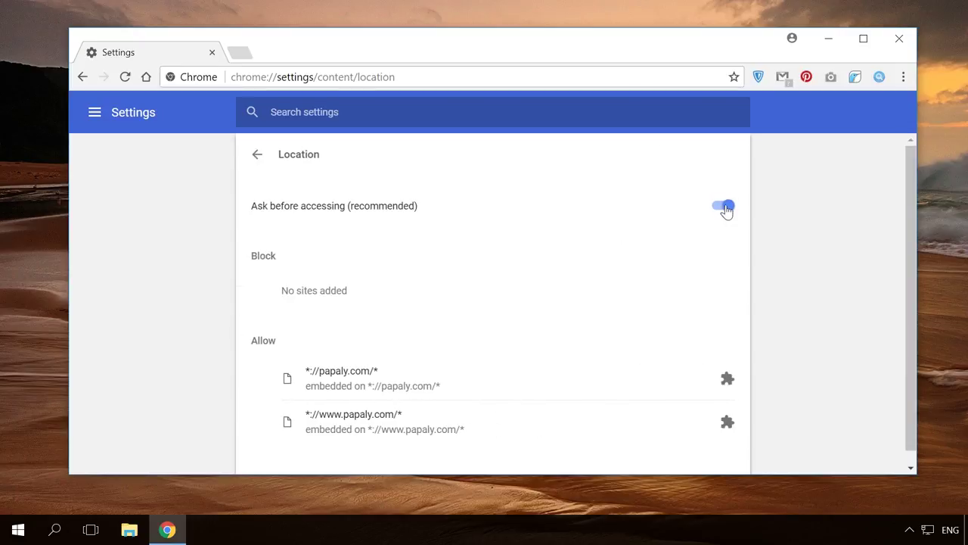
{"action": "left_click", "coordinate": [725, 207]}
{"action": "left_click", "coordinate": [257, 155]}
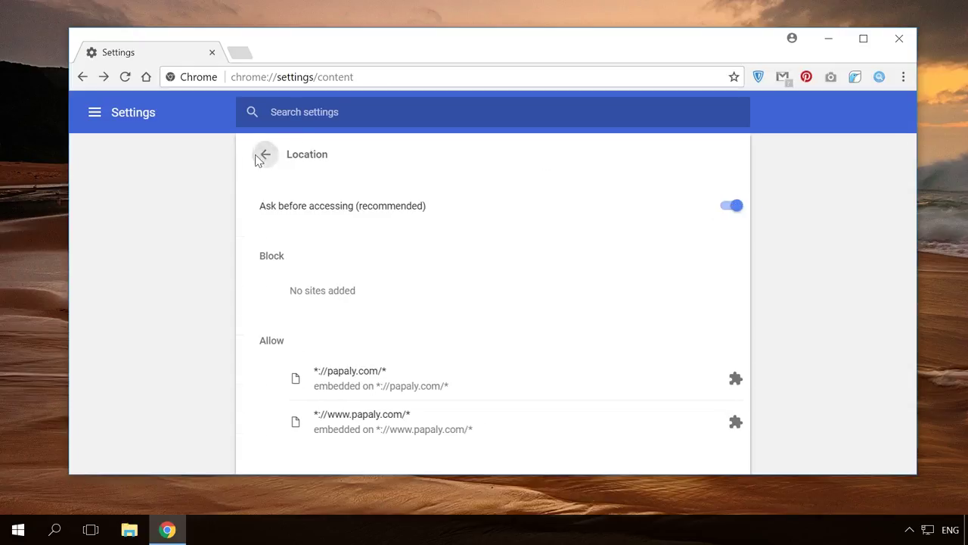
{"action": "left_click", "coordinate": [307, 310]}
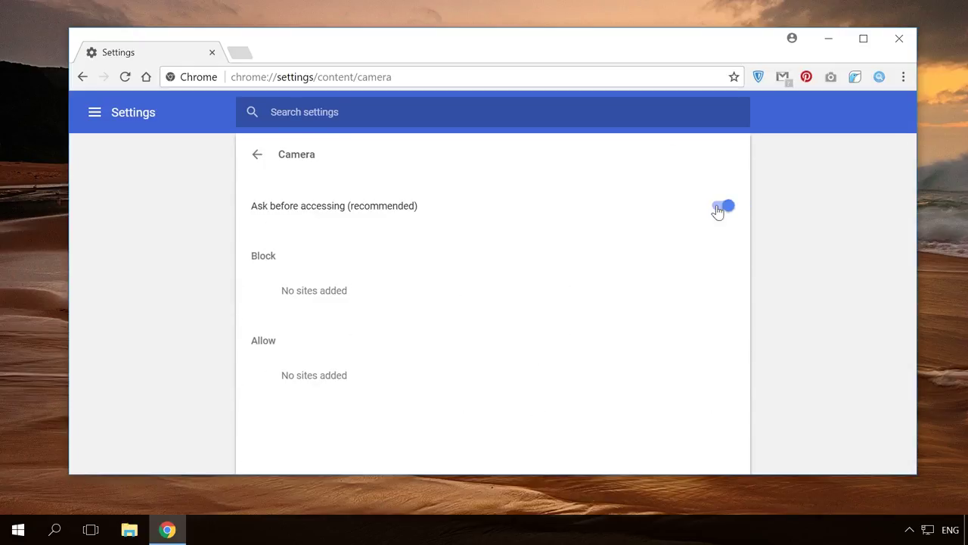
{"action": "left_click", "coordinate": [256, 156]}
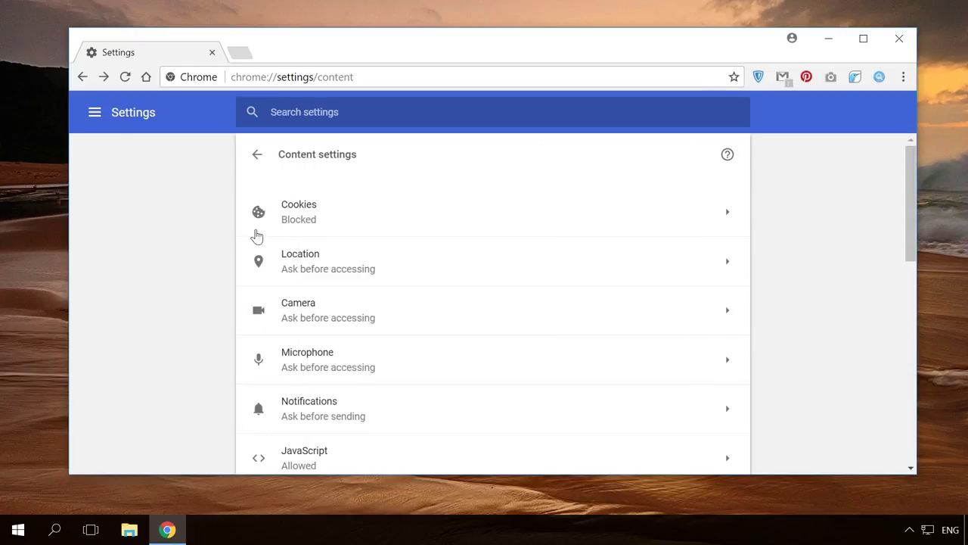
{"action": "left_click", "coordinate": [306, 356]}
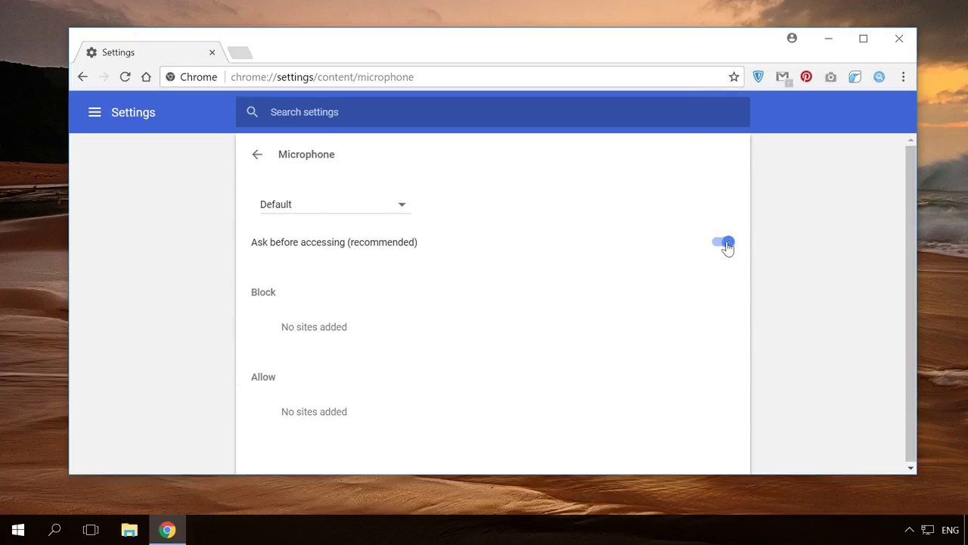
{"action": "left_click", "coordinate": [257, 156]}
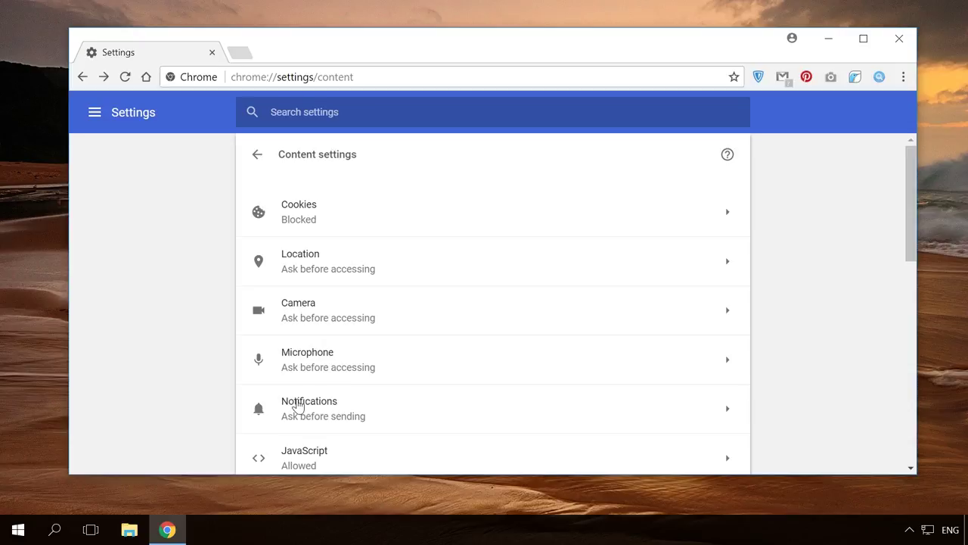
{"action": "left_click", "coordinate": [294, 404]}
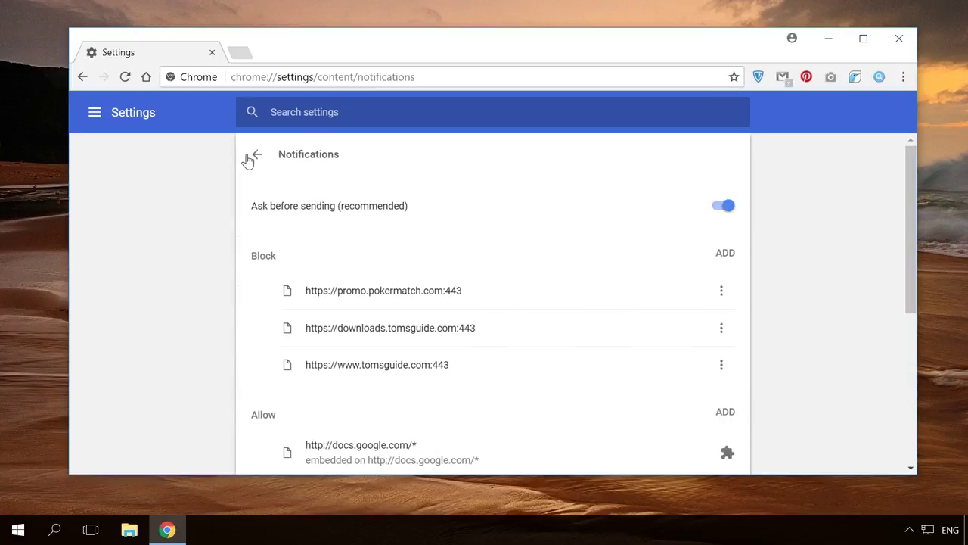
{"action": "left_click", "coordinate": [256, 157]}
{"action": "left_click", "coordinate": [257, 156]}
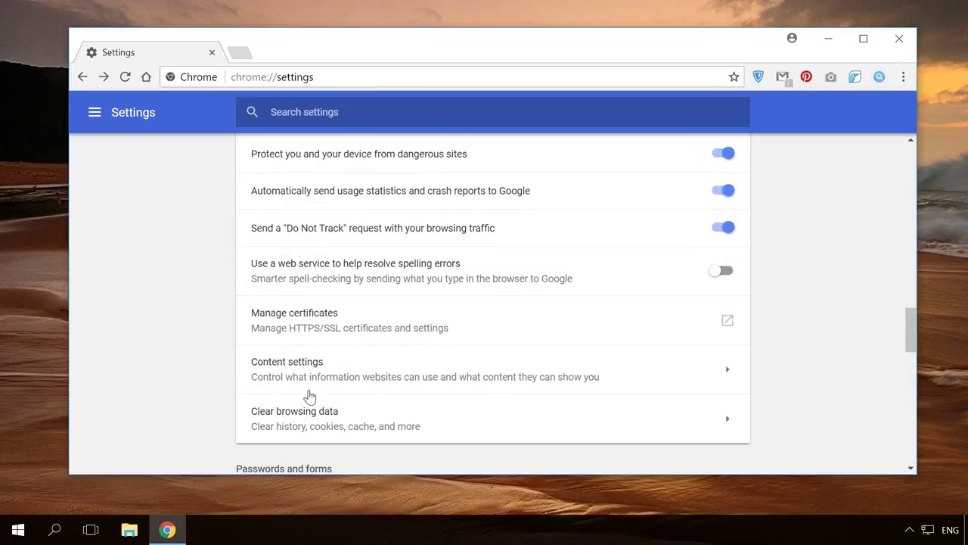
- Switch off Chrome's Autofill setting
{"action": "scroll", "coordinate": [318, 420], "scroll_direction": "down", "scroll_amount": 1}
{"action": "scroll", "coordinate": [316, 412], "scroll_direction": "down", "scroll_amount": 1}
{"action": "left_click", "coordinate": [287, 368]}
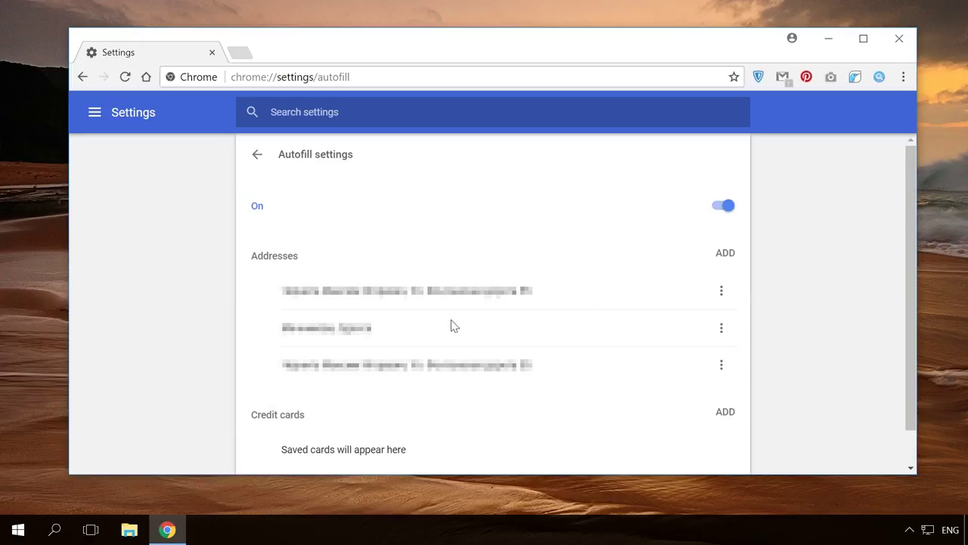
{"action": "left_click", "coordinate": [722, 207]}
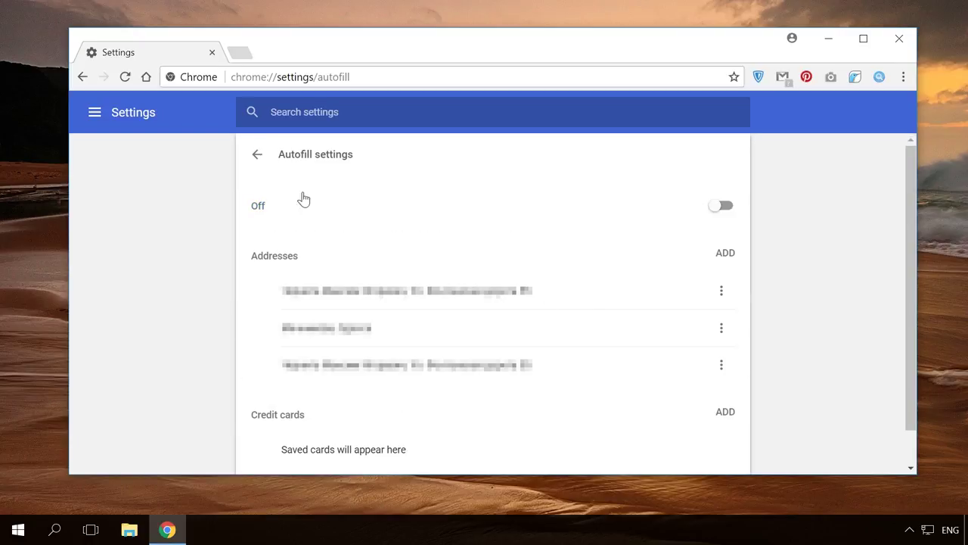
{"action": "left_click", "coordinate": [255, 156]}
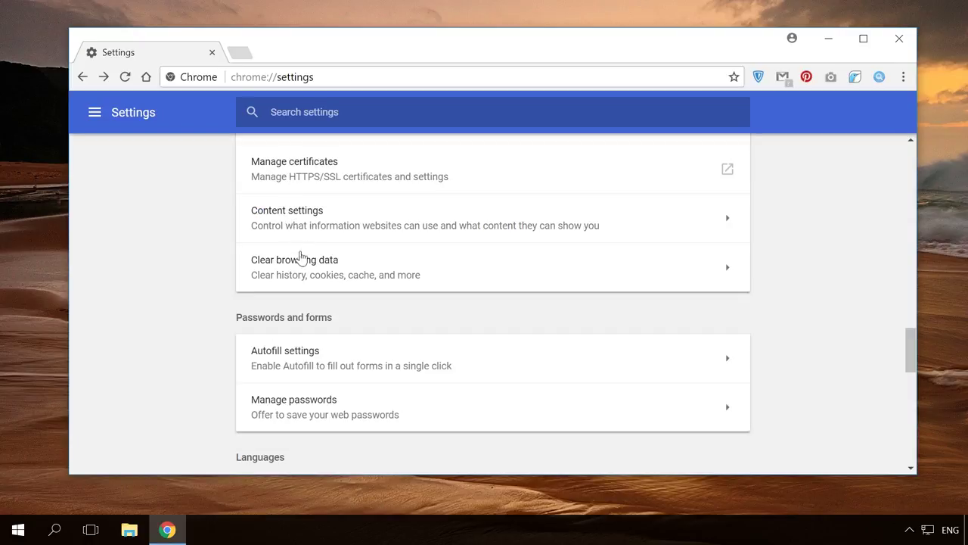
- Turn off password saving and Auto Sign-in under Manage passwords
{"action": "left_click", "coordinate": [284, 425]}
{"action": "left_click", "coordinate": [723, 212]}
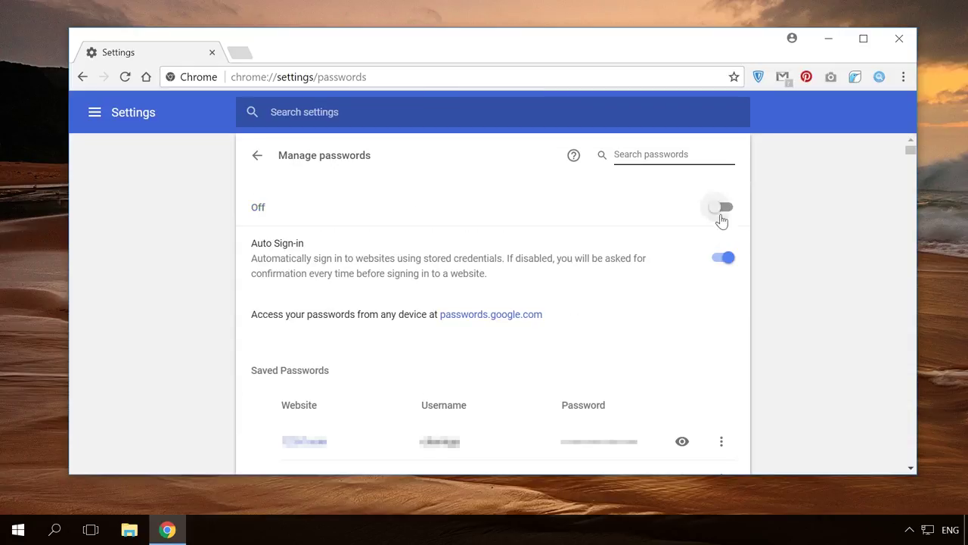
{"action": "left_click", "coordinate": [721, 259]}
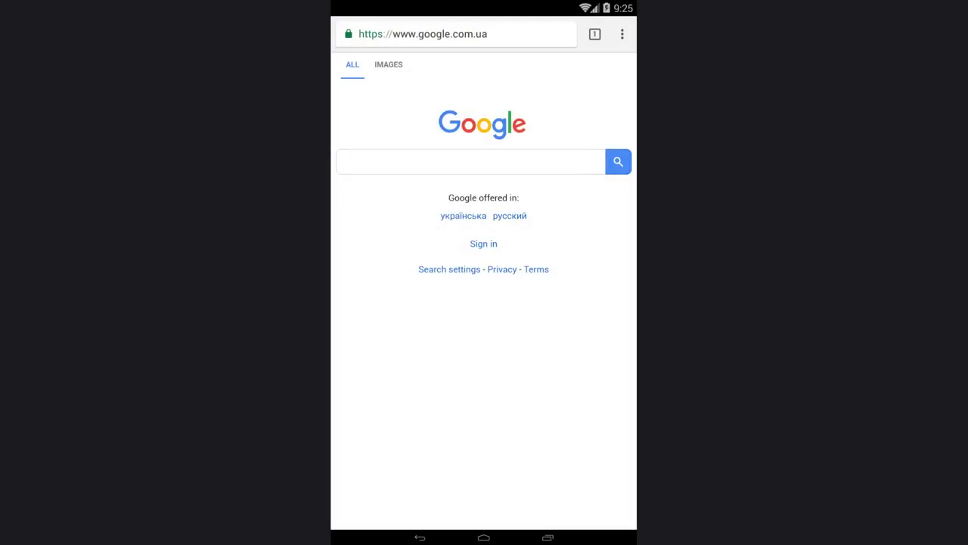
- Turn off Autofill forms in Chrome for Android's Autofill and payments settings
{"action": "left_click", "coordinate": [622, 35]}
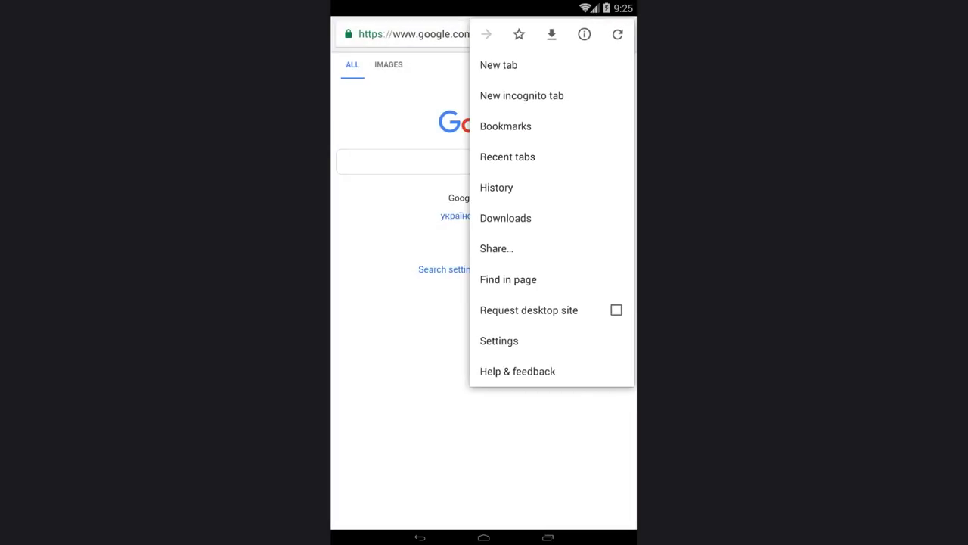
{"action": "left_click", "coordinate": [498, 342]}
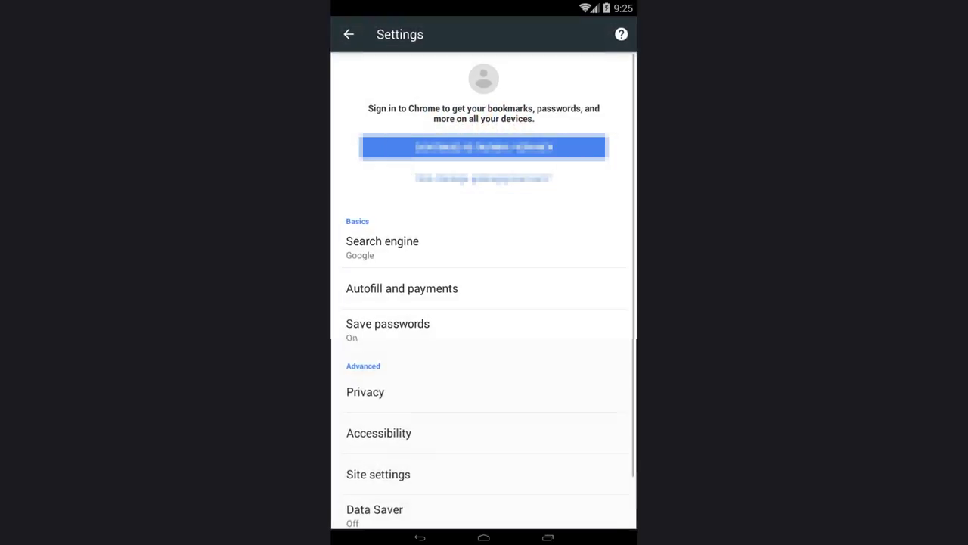
{"action": "left_click", "coordinate": [436, 287]}
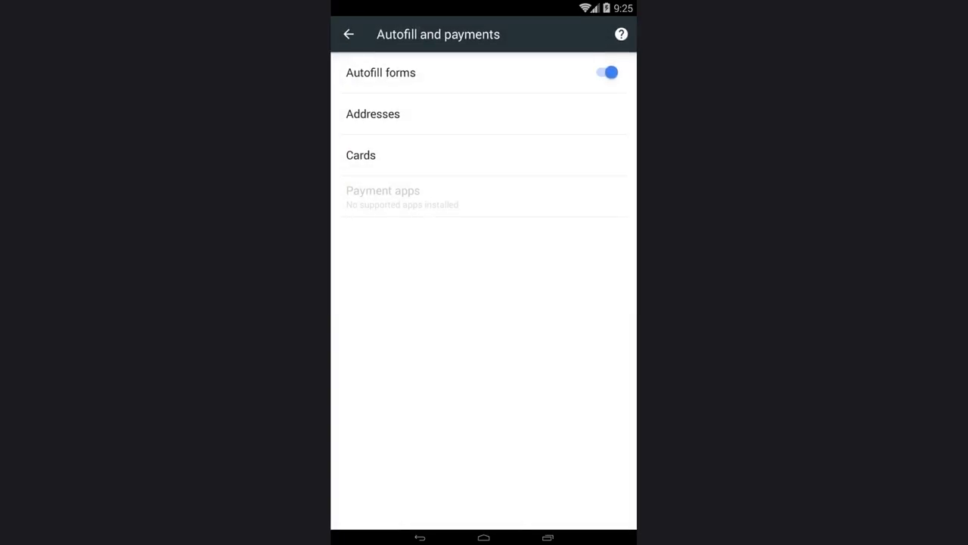
{"action": "left_click", "coordinate": [608, 70]}
{"action": "left_click", "coordinate": [348, 34]}
- Toggle off Save passwords and the Auto Sign-in option
{"action": "left_click", "coordinate": [375, 325]}
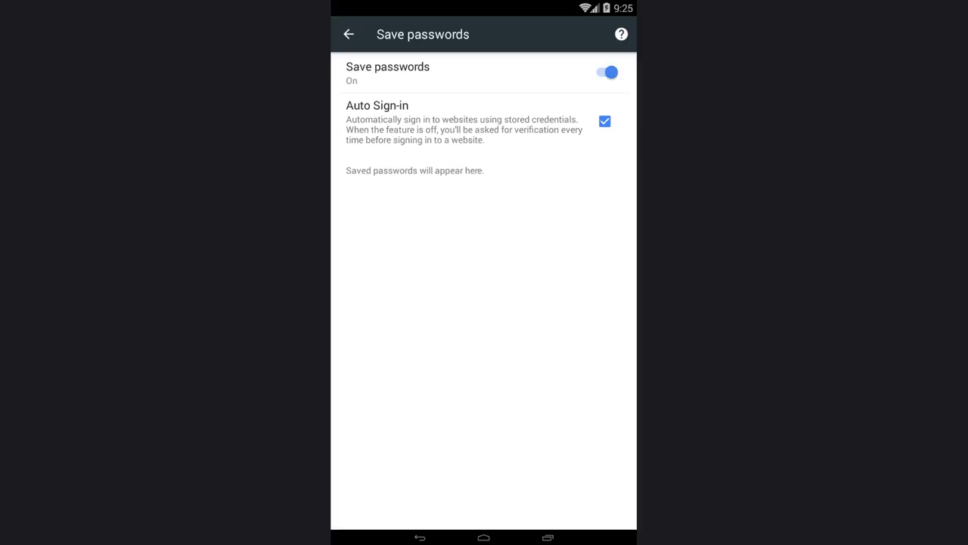
{"action": "left_click", "coordinate": [610, 72]}
{"action": "left_click", "coordinate": [605, 121]}
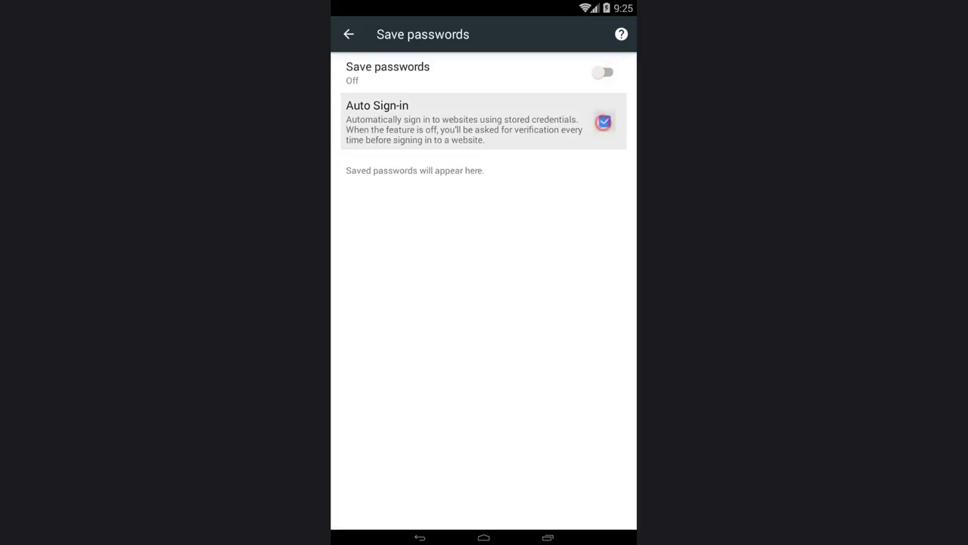
- Block cookies for all sites in mobile Chrome's Site settings
{"action": "left_click", "coordinate": [348, 34]}
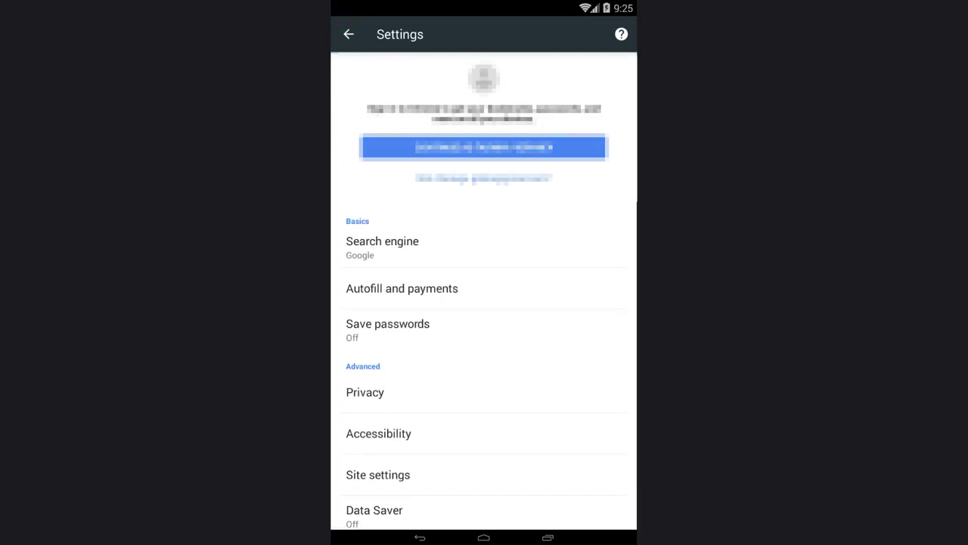
{"action": "scroll", "coordinate": [514, 395], "scroll_direction": "down", "scroll_amount": 2}
{"action": "left_click", "coordinate": [392, 423]}
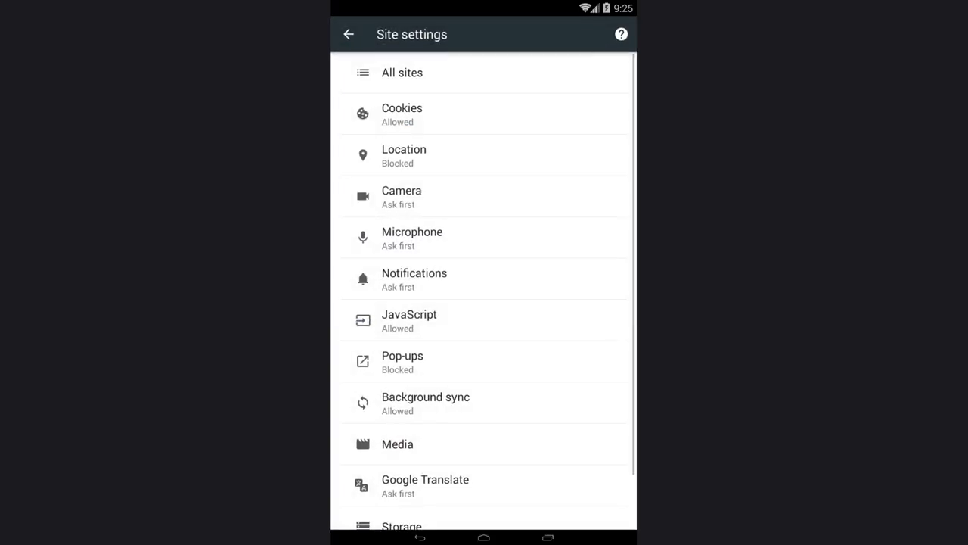
{"action": "left_click", "coordinate": [433, 107]}
{"action": "left_click", "coordinate": [610, 71]}
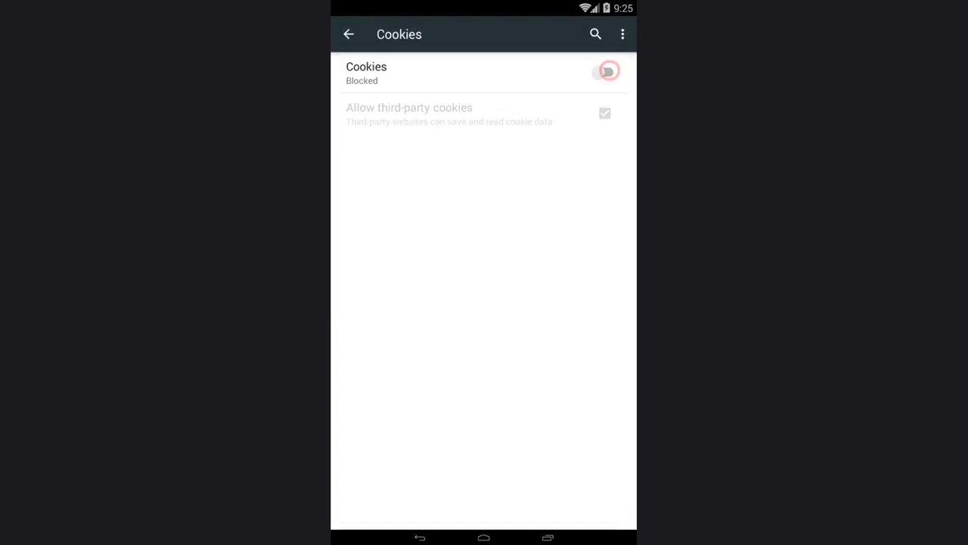
{"action": "left_click", "coordinate": [348, 34]}
- Enable device location so location access asks first, then check Camera permissions
{"action": "left_click", "coordinate": [441, 153]}
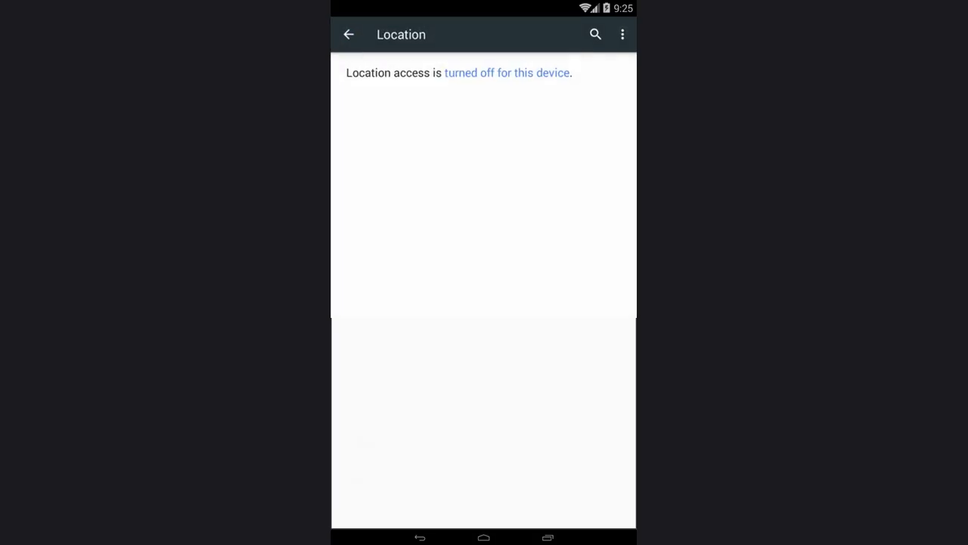
{"action": "left_click", "coordinate": [527, 72]}
{"action": "left_click", "coordinate": [550, 313]}
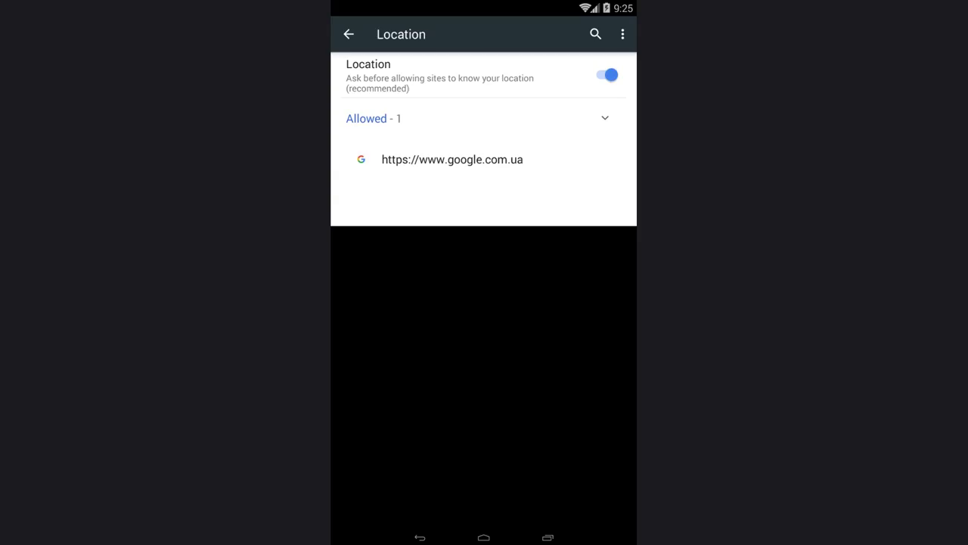
{"action": "left_click", "coordinate": [348, 34]}
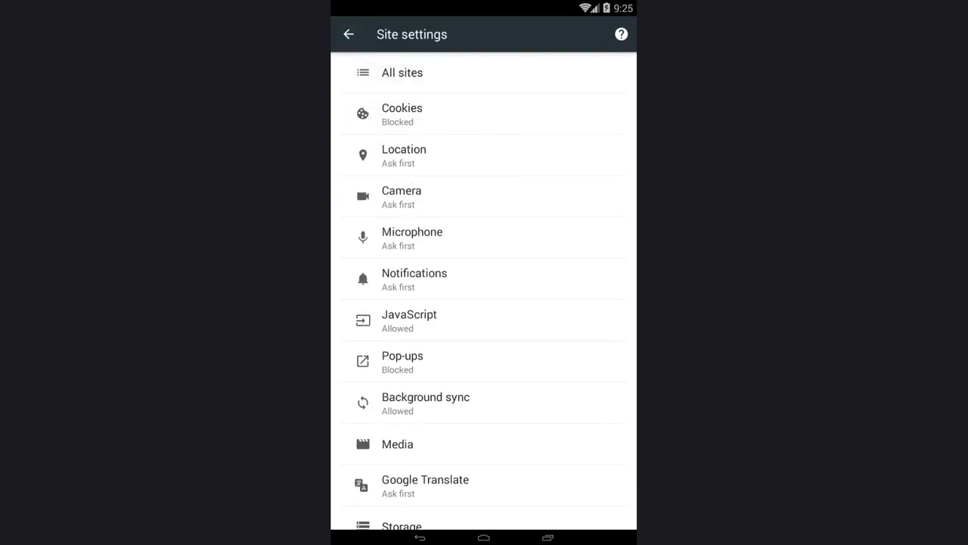
{"action": "left_click", "coordinate": [421, 193]}
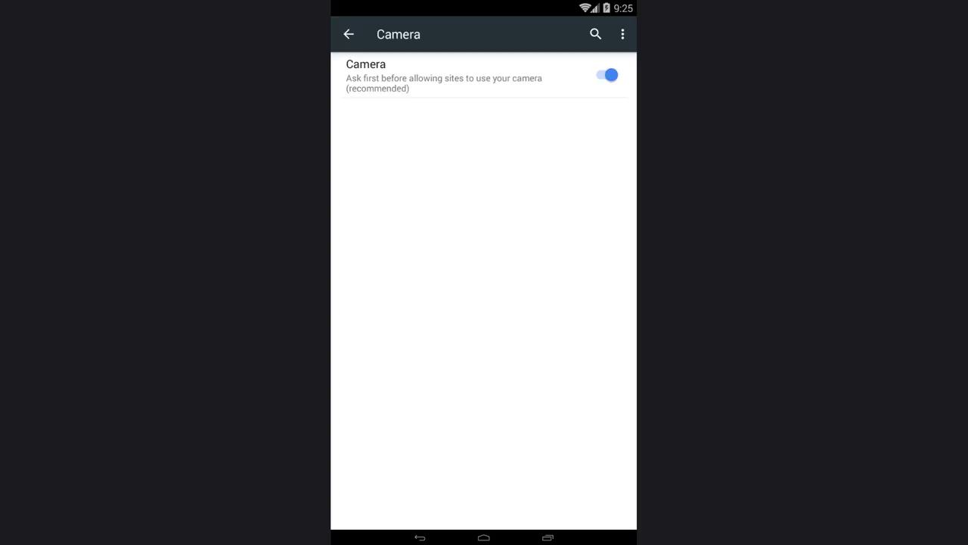
{"action": "left_click", "coordinate": [348, 34]}
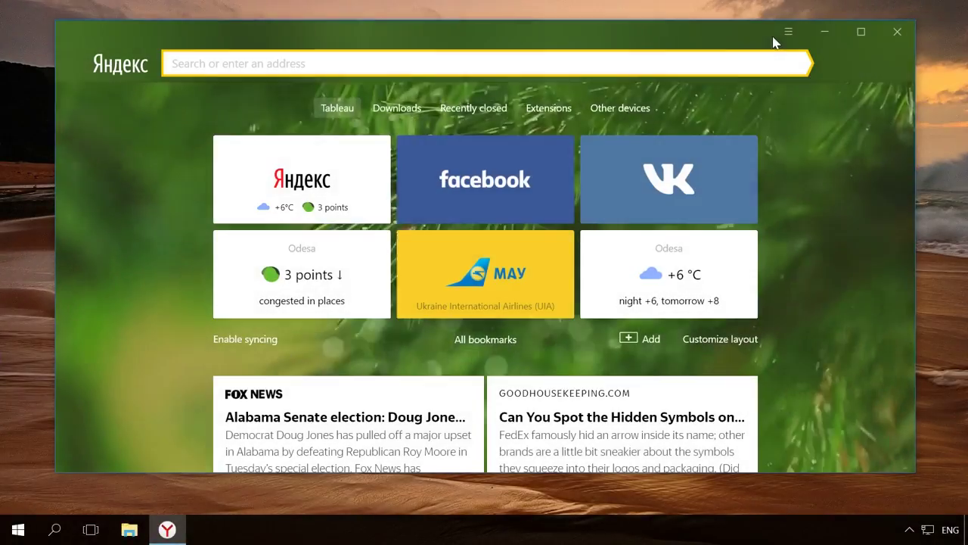
- Open Yandex Browser's settings and expand Show advanced settings
{"action": "left_click", "coordinate": [789, 32]}
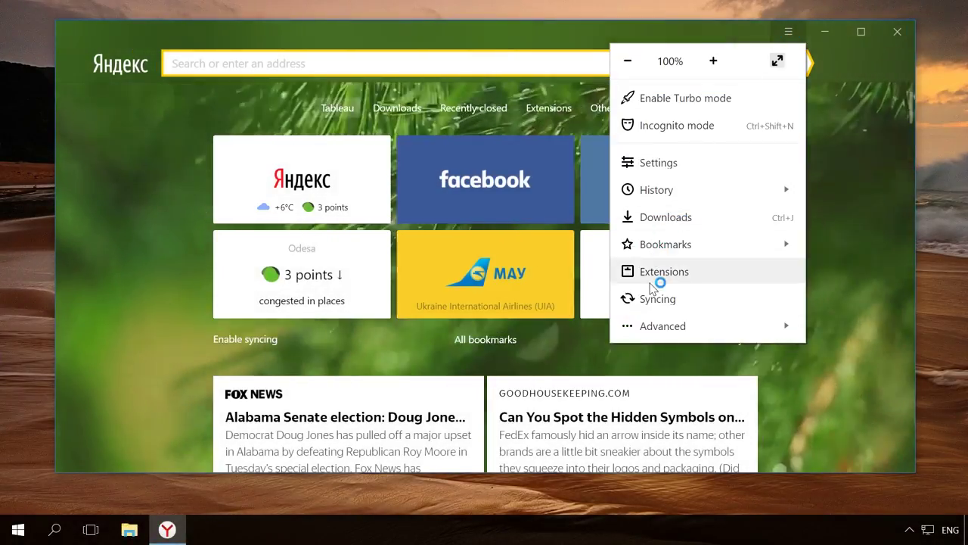
{"action": "left_click", "coordinate": [658, 162]}
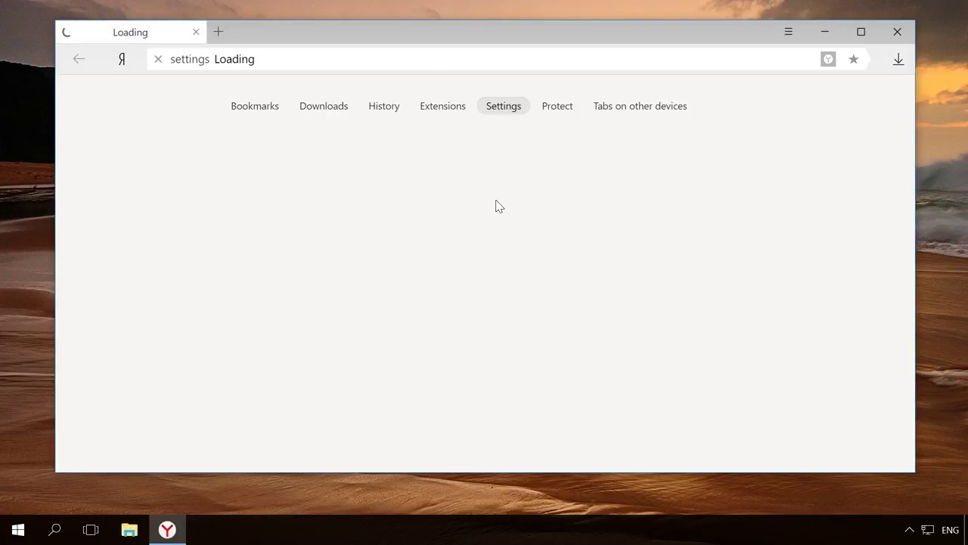
{"action": "scroll", "coordinate": [444, 225], "scroll_direction": "down", "scroll_amount": 1}
{"action": "scroll", "coordinate": [443, 224], "scroll_direction": "down", "scroll_amount": 2}
{"action": "scroll", "coordinate": [442, 226], "scroll_direction": "down", "scroll_amount": 3}
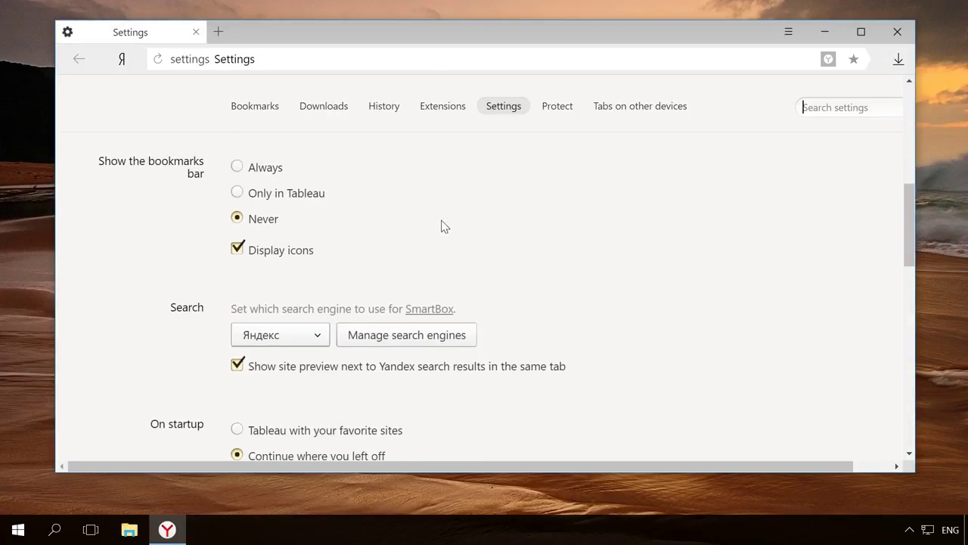
{"action": "scroll", "coordinate": [444, 226], "scroll_direction": "down", "scroll_amount": 4}
{"action": "scroll", "coordinate": [443, 226], "scroll_direction": "down", "scroll_amount": 3}
{"action": "scroll", "coordinate": [443, 225], "scroll_direction": "down", "scroll_amount": 2}
{"action": "scroll", "coordinate": [443, 226], "scroll_direction": "down", "scroll_amount": 2}
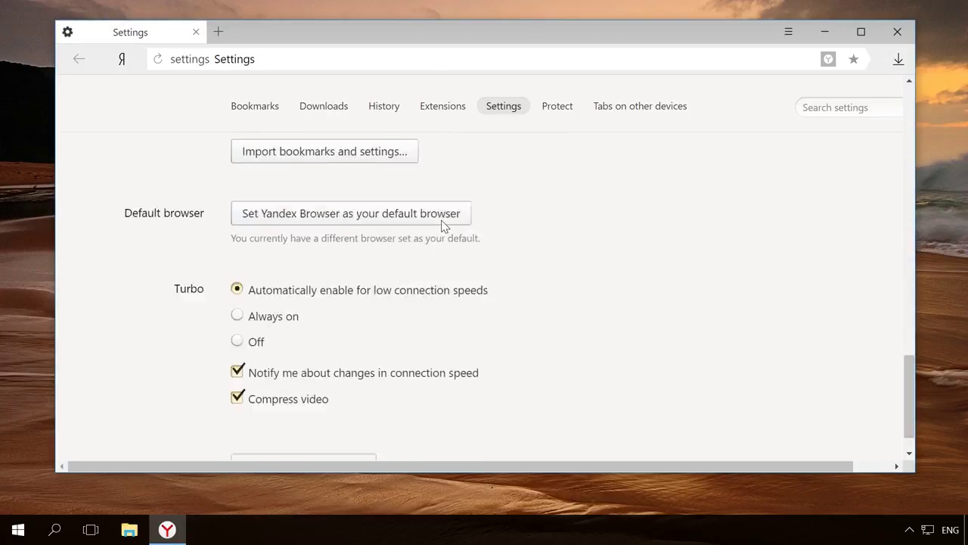
{"action": "scroll", "coordinate": [443, 225], "scroll_direction": "down", "scroll_amount": 1}
{"action": "left_click", "coordinate": [308, 421]}
- In Content settings, choose 'Block sites from setting any data' and block third-party cookies
{"action": "scroll", "coordinate": [309, 420], "scroll_direction": "down", "scroll_amount": 2}
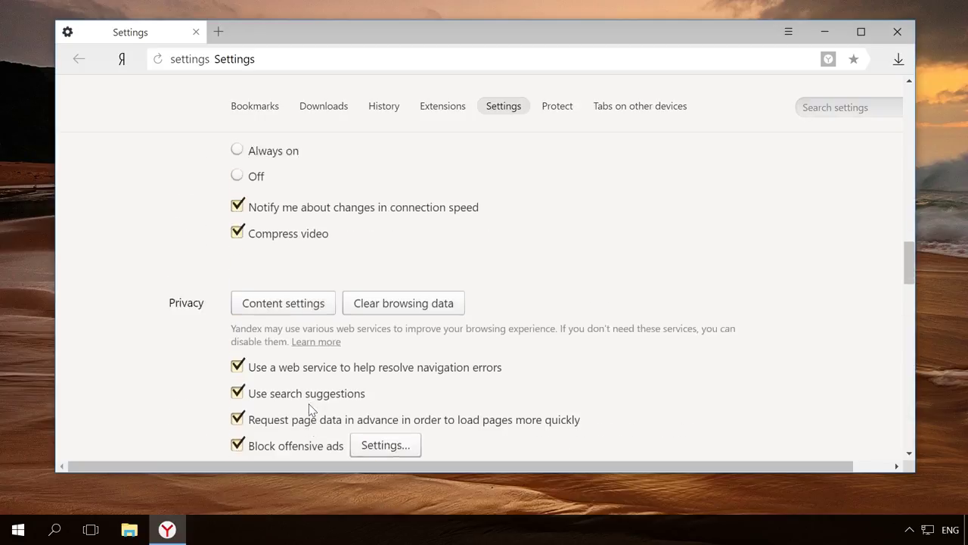
{"action": "scroll", "coordinate": [309, 409], "scroll_direction": "down", "scroll_amount": 2}
{"action": "scroll", "coordinate": [298, 272], "scroll_direction": "up", "scroll_amount": 1}
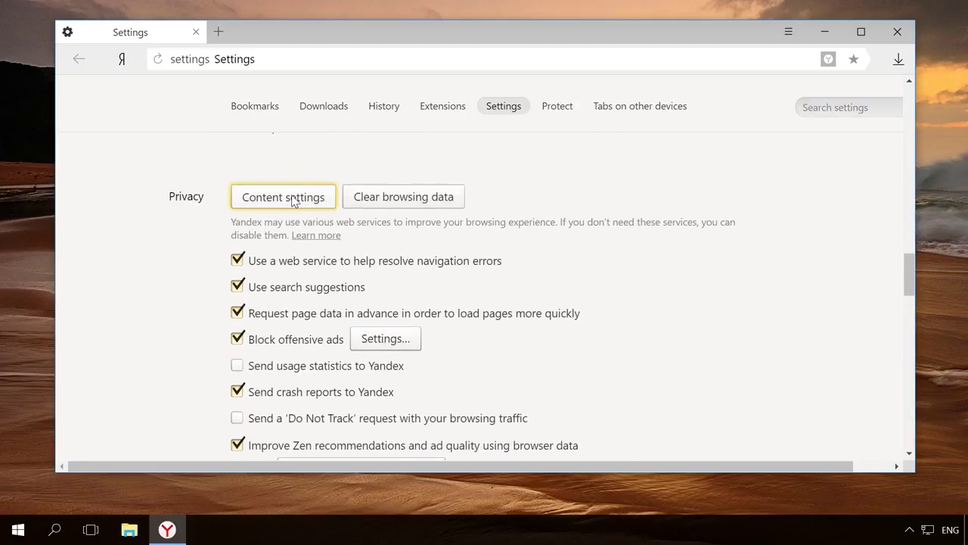
{"action": "left_click", "coordinate": [294, 200]}
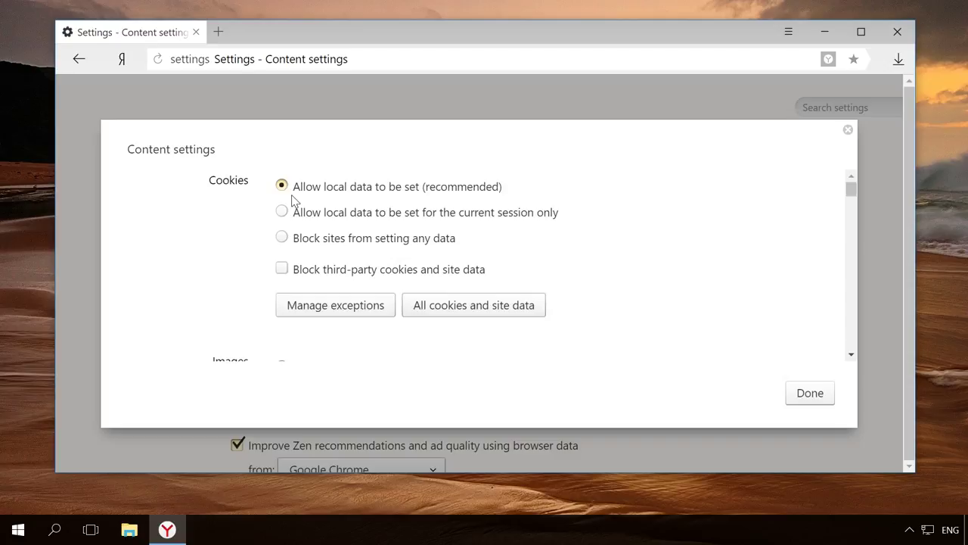
{"action": "left_click", "coordinate": [306, 242]}
{"action": "left_click", "coordinate": [301, 274]}
{"action": "scroll", "coordinate": [301, 277], "scroll_direction": "down", "scroll_amount": 1}
{"action": "scroll", "coordinate": [301, 277], "scroll_direction": "down", "scroll_amount": 2}
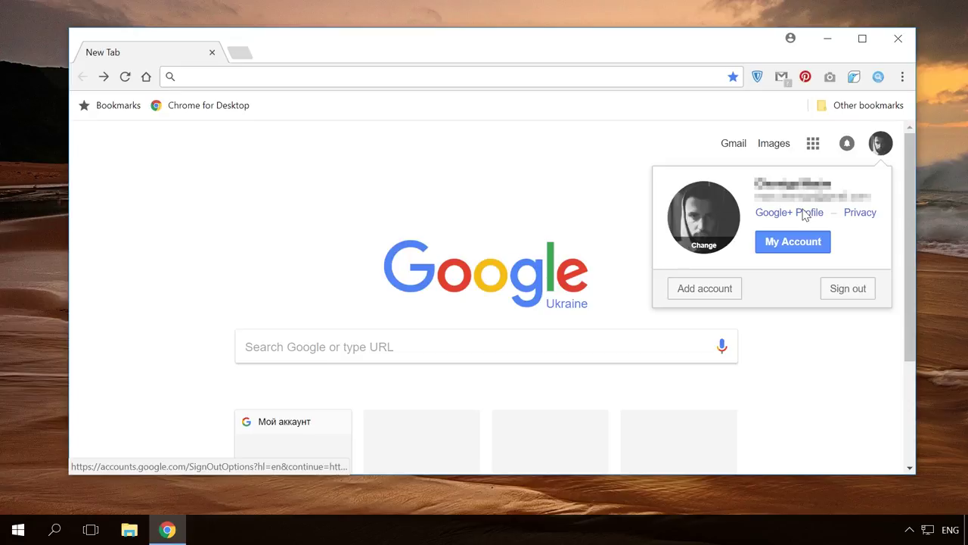
- Open My Account from the profile menu and go to Manage your Google activity
{"action": "left_click", "coordinate": [789, 242]}
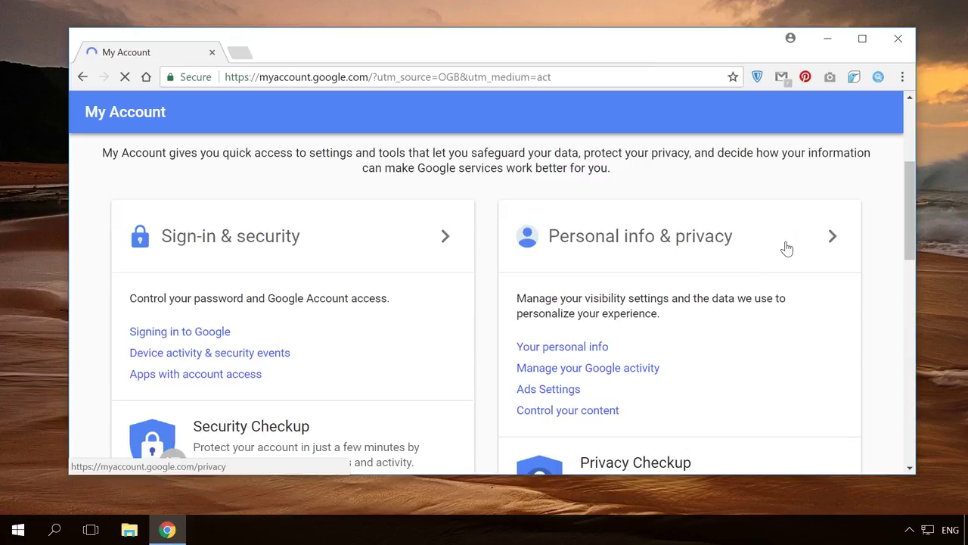
{"action": "left_click", "coordinate": [623, 369]}
{"action": "scroll", "coordinate": [623, 369], "scroll_direction": "down", "scroll_amount": 2}
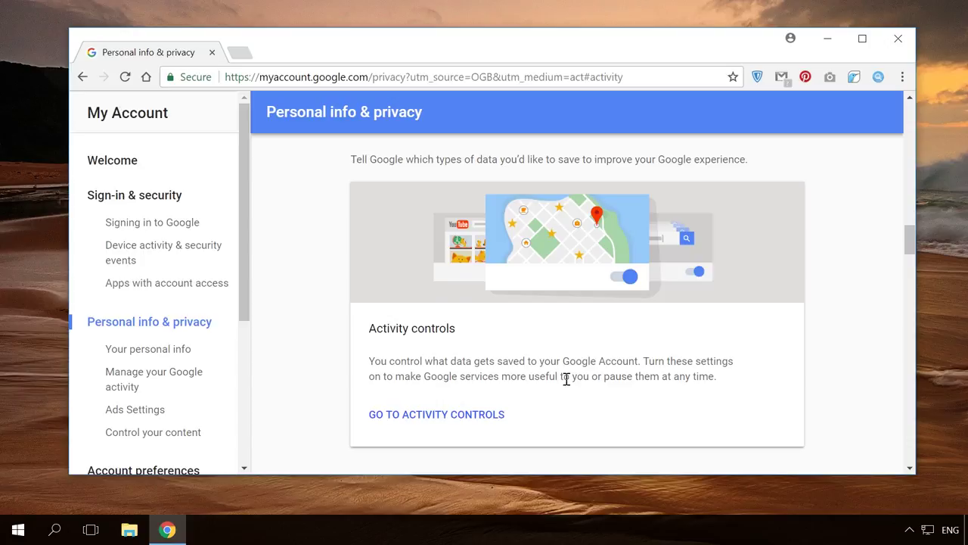
- Open Activity controls and scroll through the activity settings
{"action": "left_click", "coordinate": [455, 422]}
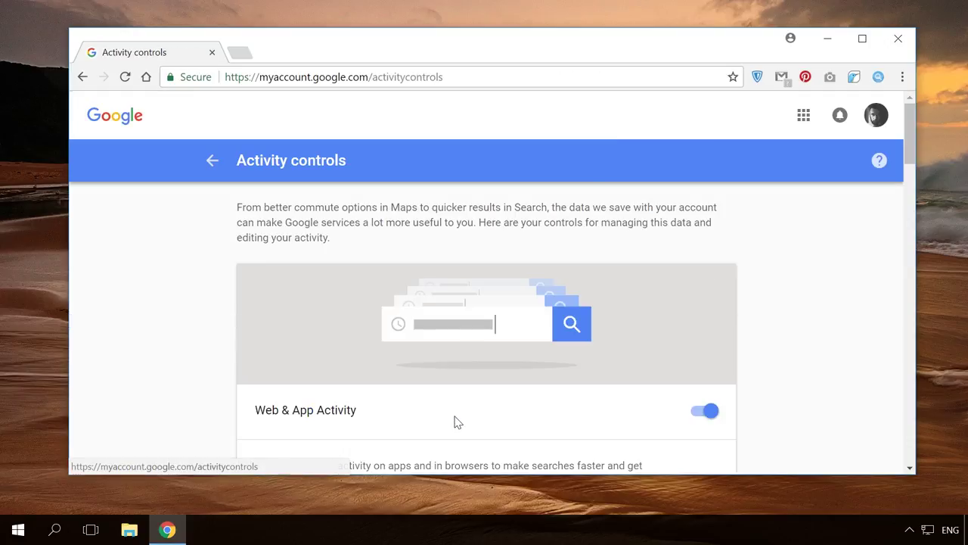
{"action": "scroll", "coordinate": [457, 416], "scroll_direction": "down", "scroll_amount": 2}
{"action": "scroll", "coordinate": [460, 413], "scroll_direction": "down", "scroll_amount": 1}
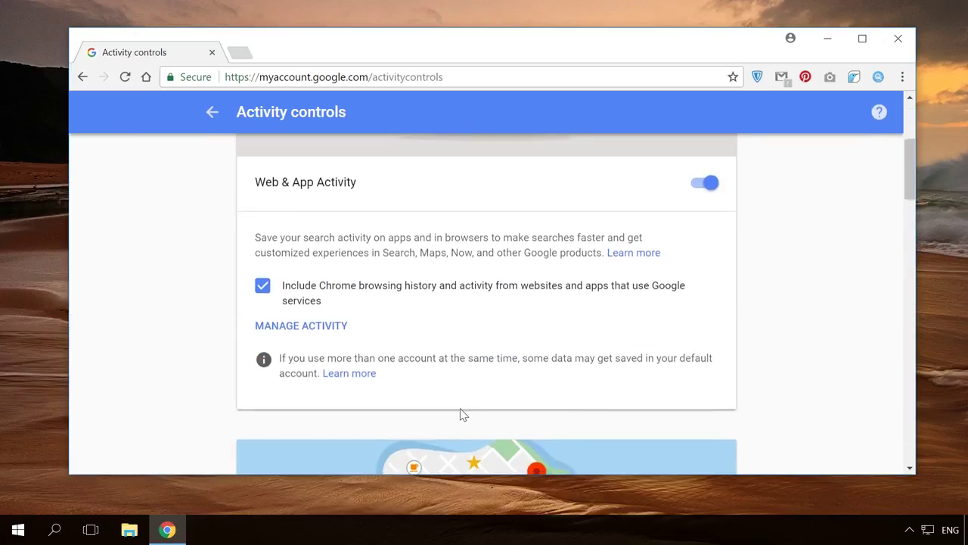
{"action": "scroll", "coordinate": [460, 413], "scroll_direction": "down", "scroll_amount": 2}
{"action": "scroll", "coordinate": [460, 413], "scroll_direction": "down", "scroll_amount": 3}
{"action": "scroll", "coordinate": [459, 413], "scroll_direction": "down", "scroll_amount": 2}
{"action": "scroll", "coordinate": [459, 412], "scroll_direction": "down", "scroll_amount": 2}
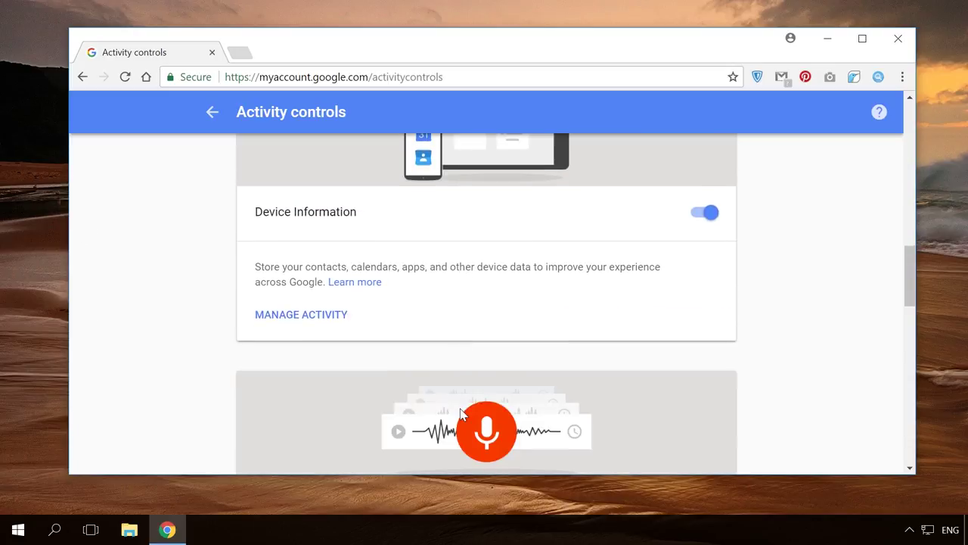
{"action": "scroll", "coordinate": [459, 413], "scroll_direction": "down", "scroll_amount": 3}
{"action": "scroll", "coordinate": [458, 411], "scroll_direction": "up", "scroll_amount": 3}
{"action": "scroll", "coordinate": [460, 416], "scroll_direction": "up", "scroll_amount": 3}
{"action": "scroll", "coordinate": [460, 416], "scroll_direction": "up", "scroll_amount": 3}
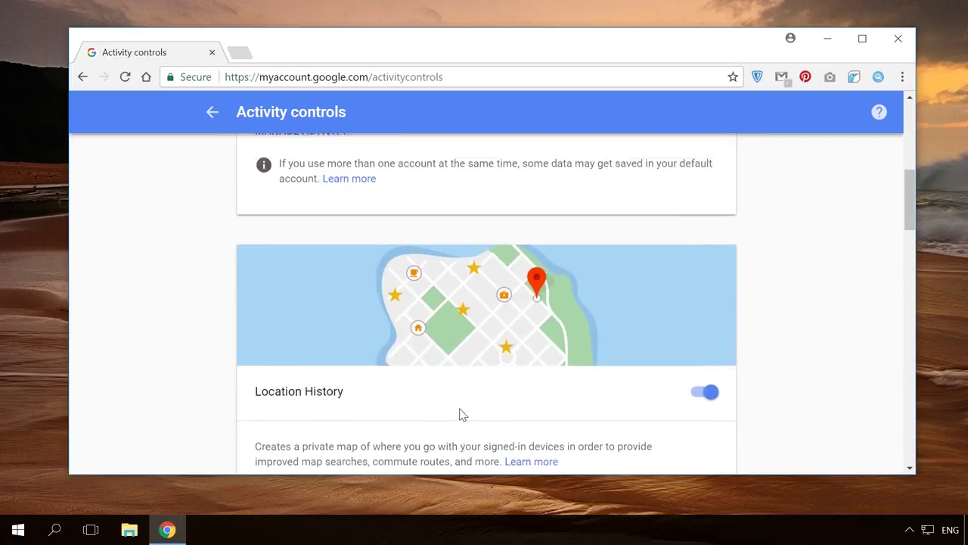
{"action": "scroll", "coordinate": [460, 415], "scroll_direction": "up", "scroll_amount": 4}
{"action": "scroll", "coordinate": [461, 414], "scroll_direction": "up", "scroll_amount": 2}
{"action": "scroll", "coordinate": [463, 414], "scroll_direction": "down", "scroll_amount": 2}
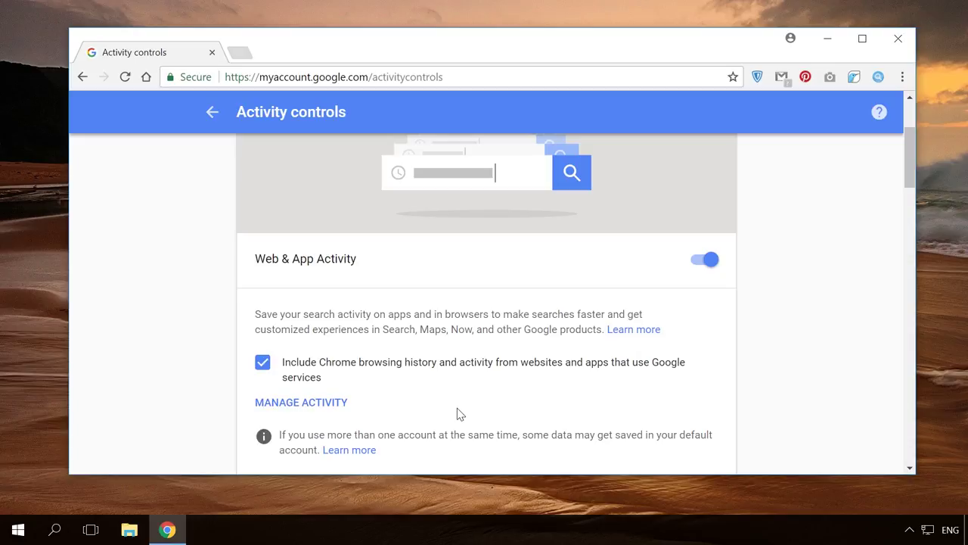
- Switch off Web & App Activity and confirm Pause
{"action": "left_click", "coordinate": [707, 259]}
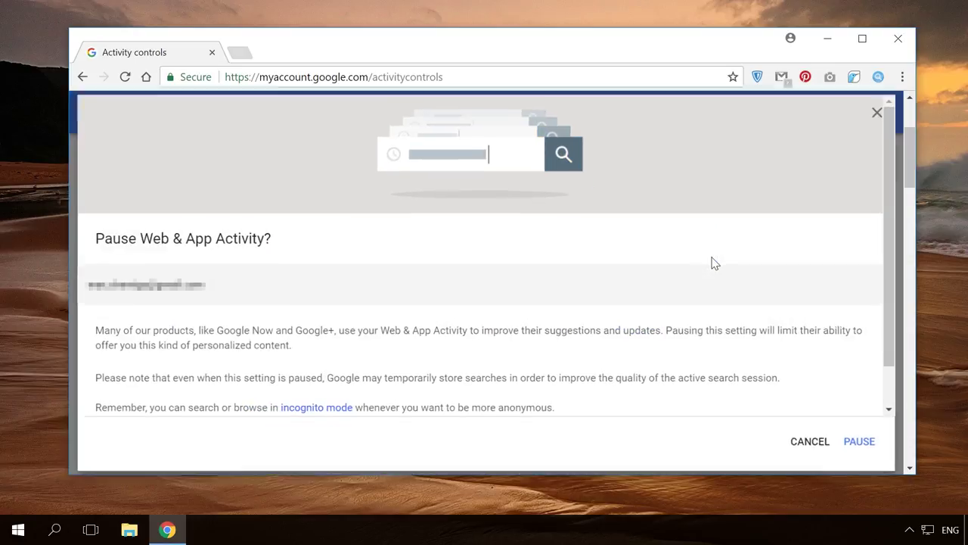
{"action": "left_click", "coordinate": [864, 446]}
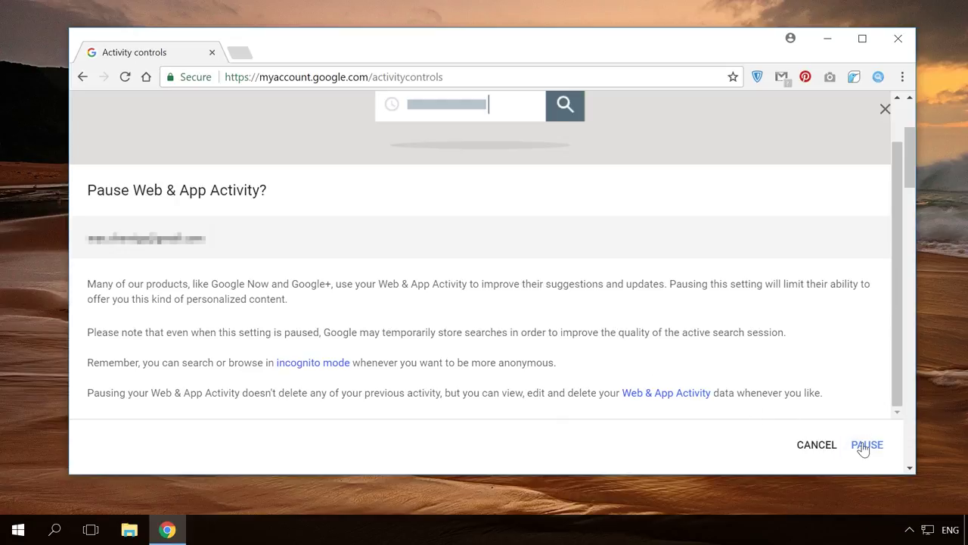
{"action": "left_click", "coordinate": [863, 444]}
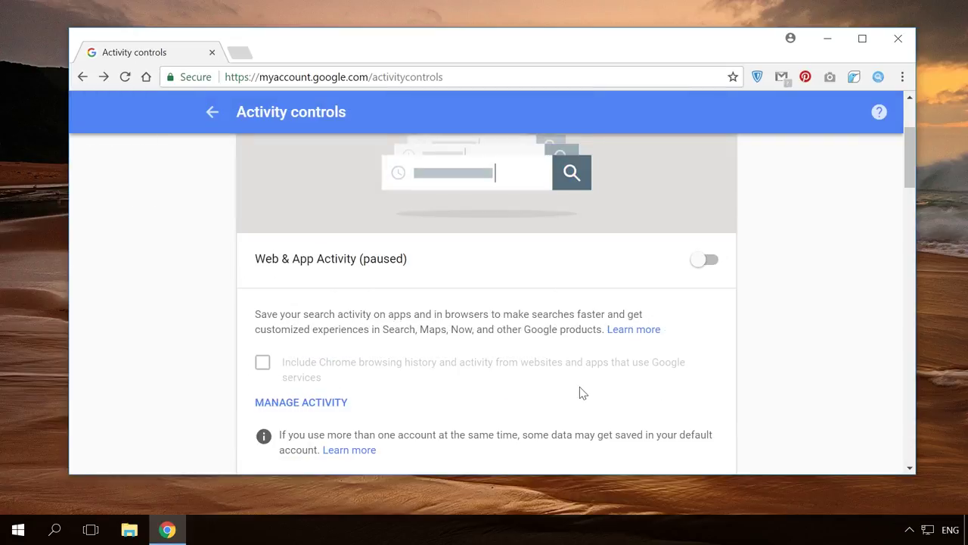
- Open Manage activity and browse the saved Web & App history of 131 items
{"action": "left_click", "coordinate": [862, 38]}
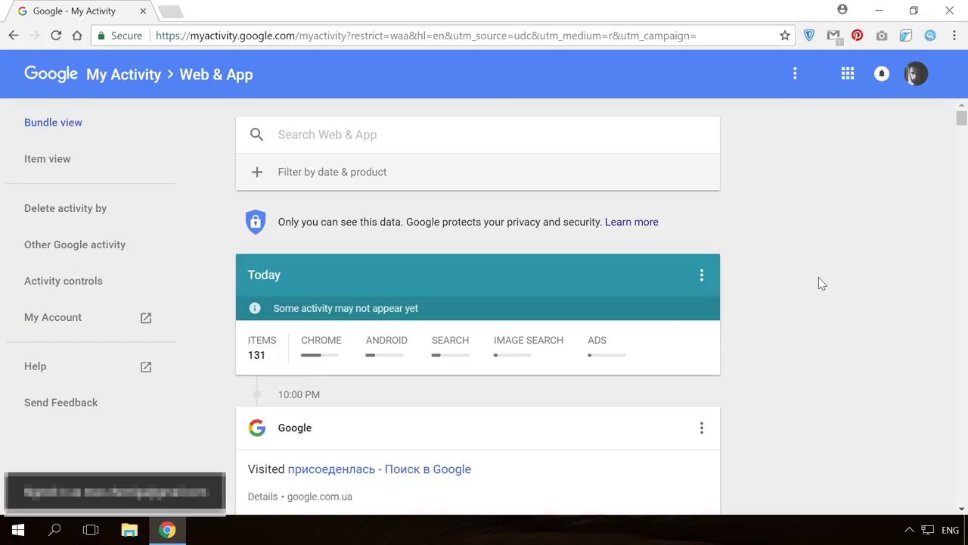
{"action": "scroll", "coordinate": [819, 277], "scroll_direction": "down", "scroll_amount": 3}
{"action": "scroll", "coordinate": [819, 277], "scroll_direction": "down", "scroll_amount": 1}
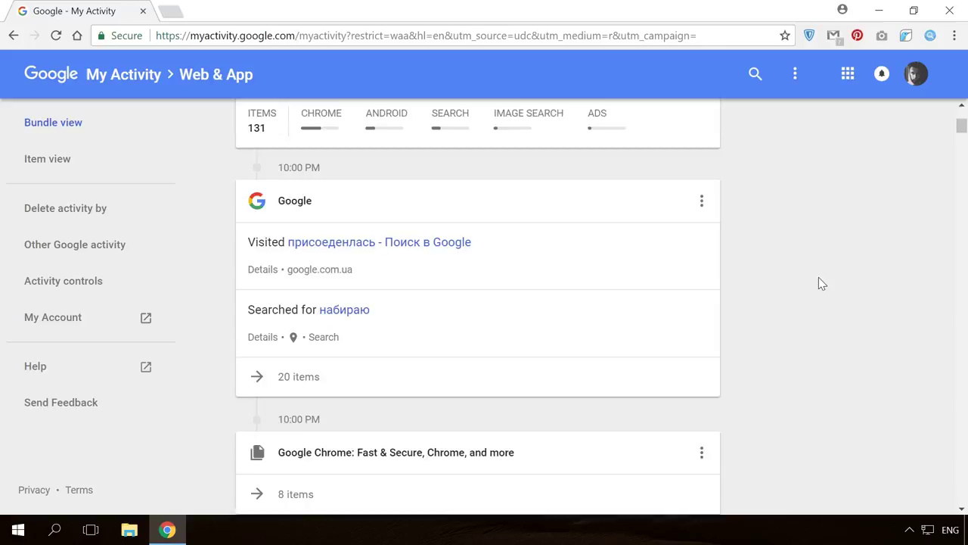
{"action": "scroll", "coordinate": [819, 277], "scroll_direction": "down", "scroll_amount": 1}
{"action": "scroll", "coordinate": [818, 277], "scroll_direction": "down", "scroll_amount": 2}
{"action": "scroll", "coordinate": [818, 276], "scroll_direction": "down", "scroll_amount": 2}
{"action": "scroll", "coordinate": [818, 280], "scroll_direction": "down", "scroll_amount": 2}
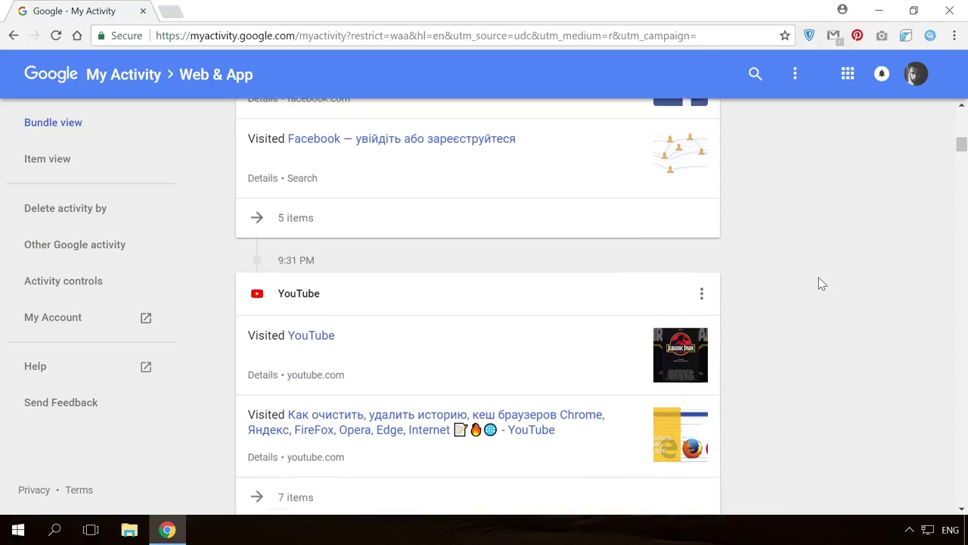
{"action": "scroll", "coordinate": [818, 280], "scroll_direction": "down", "scroll_amount": 2}
{"action": "scroll", "coordinate": [818, 280], "scroll_direction": "down", "scroll_amount": 1}
{"action": "scroll", "coordinate": [818, 280], "scroll_direction": "down", "scroll_amount": 3}
- Scroll back to the top and bring up the activity list's more-options menu
{"action": "scroll", "coordinate": [818, 277], "scroll_direction": "up", "scroll_amount": 3}
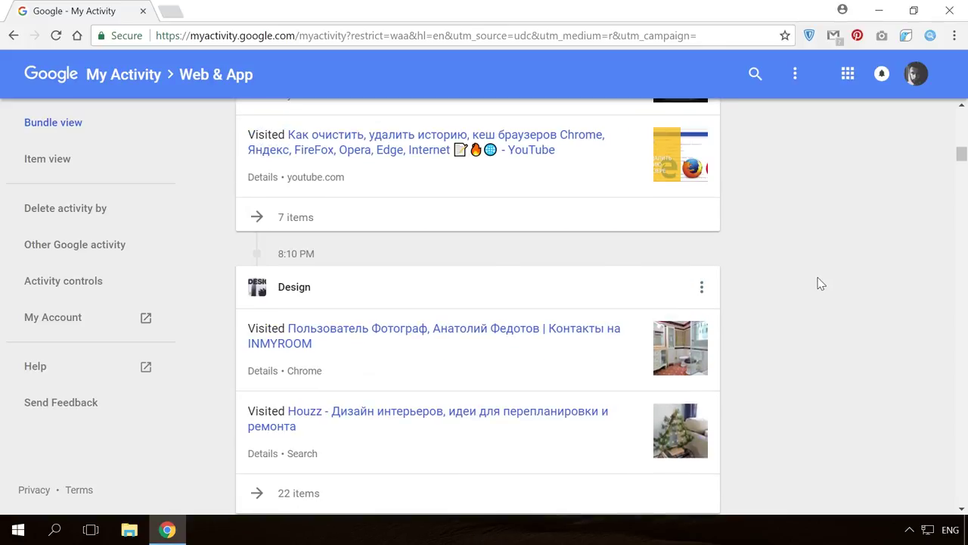
{"action": "scroll", "coordinate": [819, 278], "scroll_direction": "up", "scroll_amount": 1}
{"action": "scroll", "coordinate": [818, 277], "scroll_direction": "up", "scroll_amount": 4}
{"action": "scroll", "coordinate": [819, 277], "scroll_direction": "up", "scroll_amount": 3}
{"action": "scroll", "coordinate": [818, 281], "scroll_direction": "up", "scroll_amount": 5}
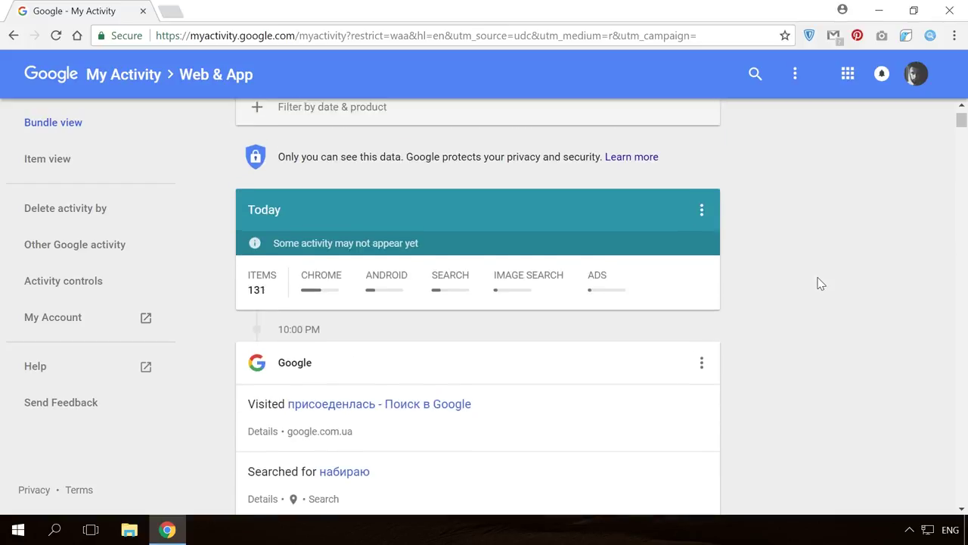
{"action": "scroll", "coordinate": [818, 281], "scroll_direction": "up", "scroll_amount": 1}
{"action": "left_click", "coordinate": [795, 74]}
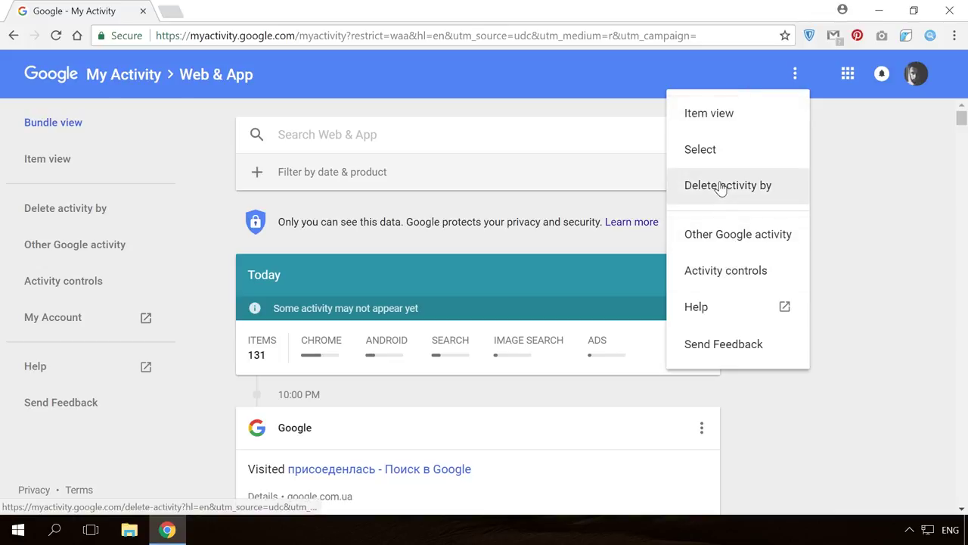
- Open Delete activity by and keep the date range set to Today
{"action": "left_click", "coordinate": [722, 186]}
{"action": "left_click", "coordinate": [348, 273]}
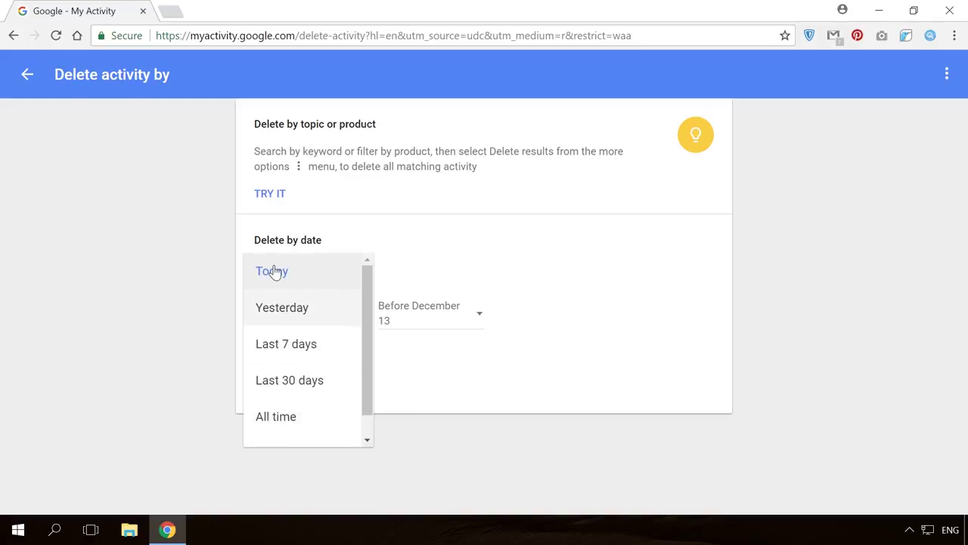
{"action": "left_click", "coordinate": [277, 272]}
{"action": "left_click", "coordinate": [301, 312]}
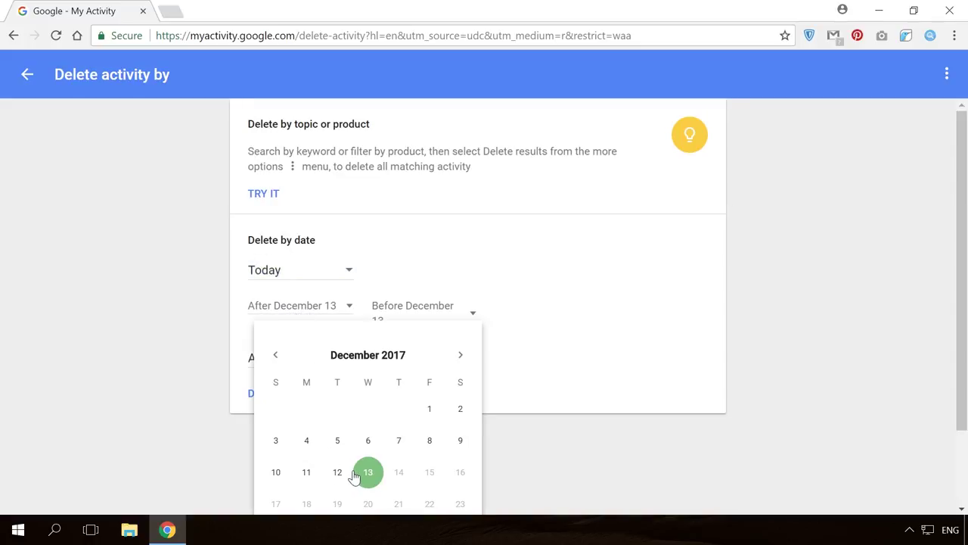
{"action": "scroll", "coordinate": [356, 476], "scroll_direction": "down", "scroll_amount": 2}
{"action": "scroll", "coordinate": [356, 476], "scroll_direction": "up", "scroll_amount": 2}
{"action": "left_click", "coordinate": [419, 320]}
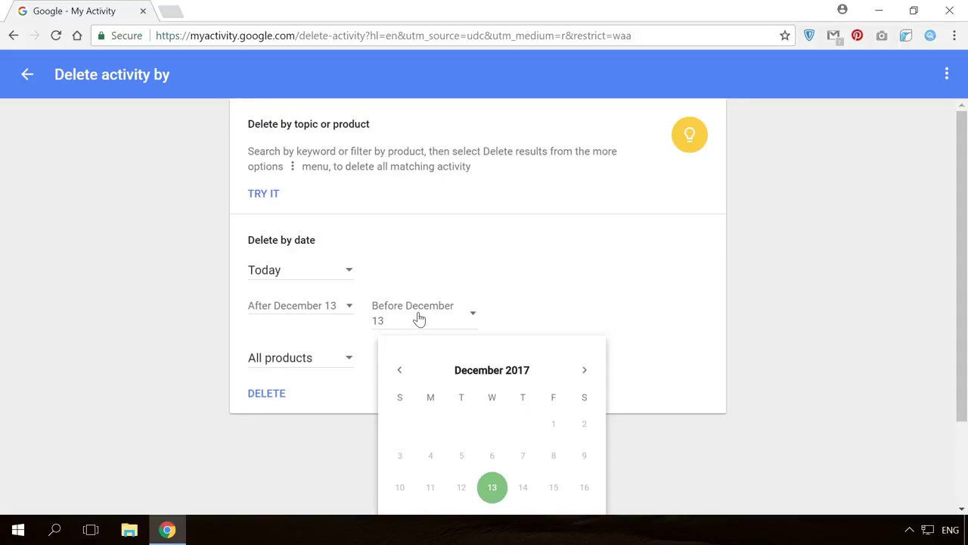
{"action": "left_click", "coordinate": [386, 331]}
- Keep All products selected and start deleting today's activity
{"action": "left_click", "coordinate": [264, 362]}
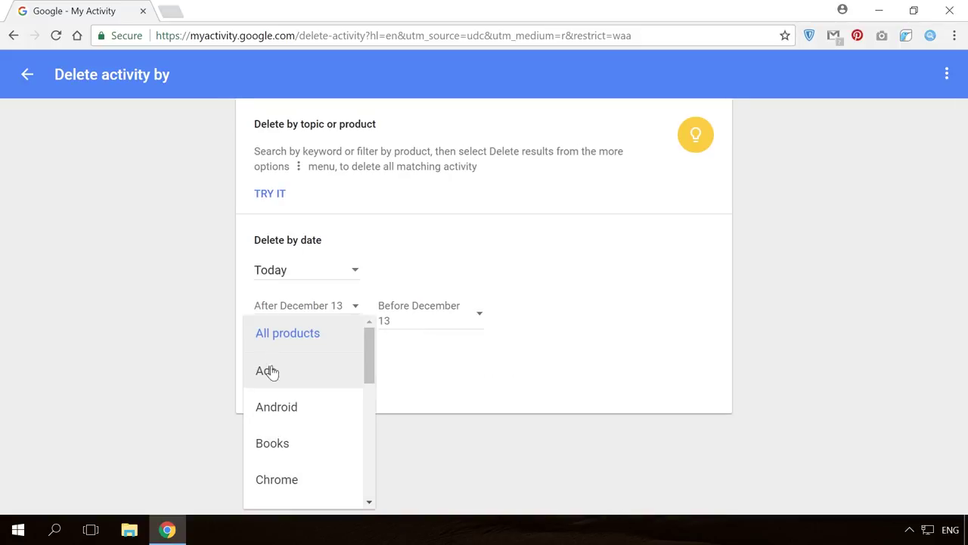
{"action": "scroll", "coordinate": [274, 378], "scroll_direction": "down", "scroll_amount": 2}
{"action": "scroll", "coordinate": [276, 383], "scroll_direction": "up", "scroll_amount": 2}
{"action": "left_click", "coordinate": [408, 370]}
{"action": "left_click", "coordinate": [276, 394]}
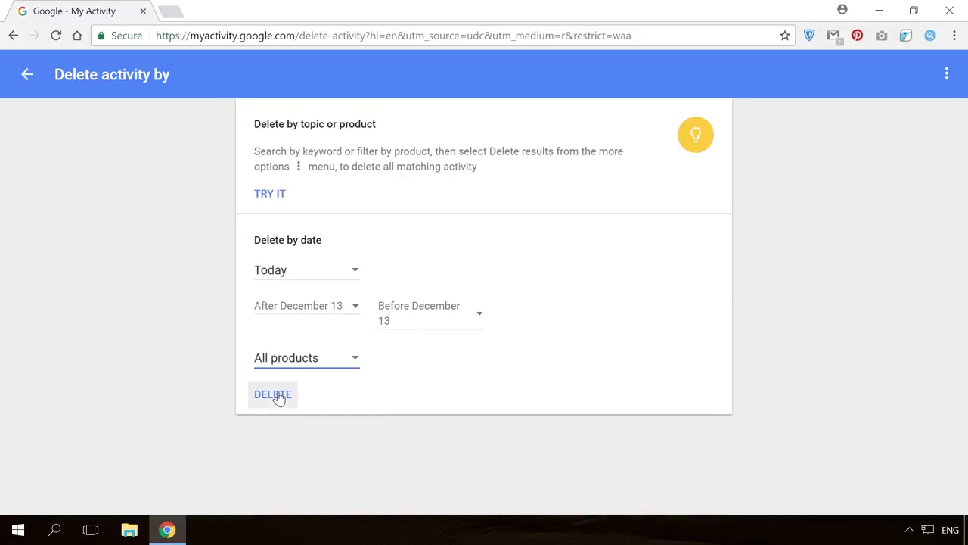